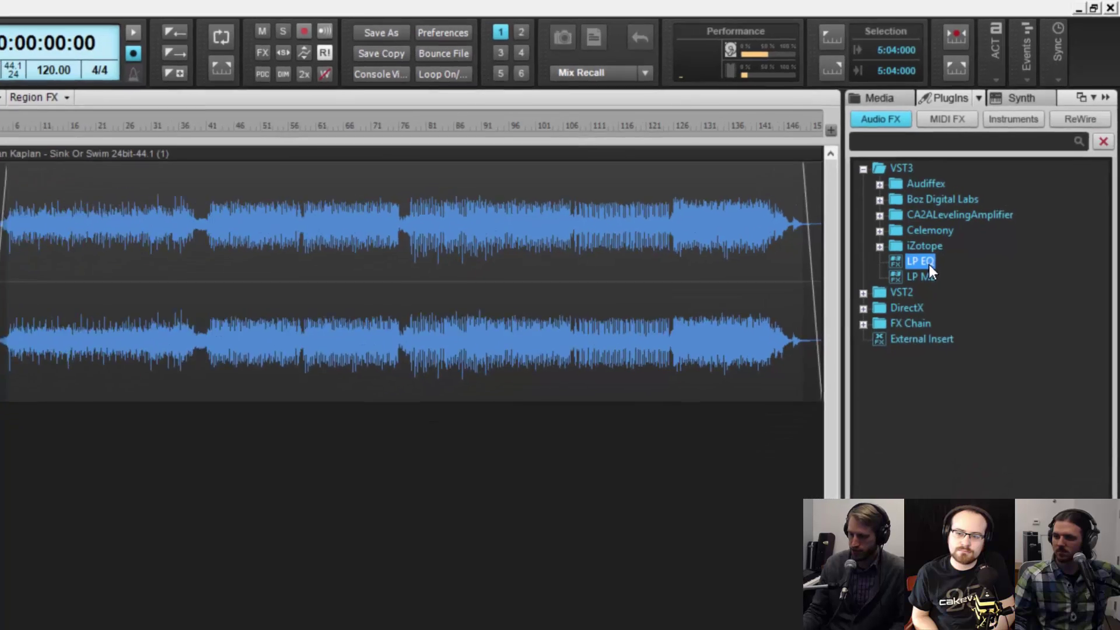
Step: Insert the LP EQ plug-in from the VST3 effects into Track 1's effects bin and reposition its window
drag(902, 299, 46, 289)
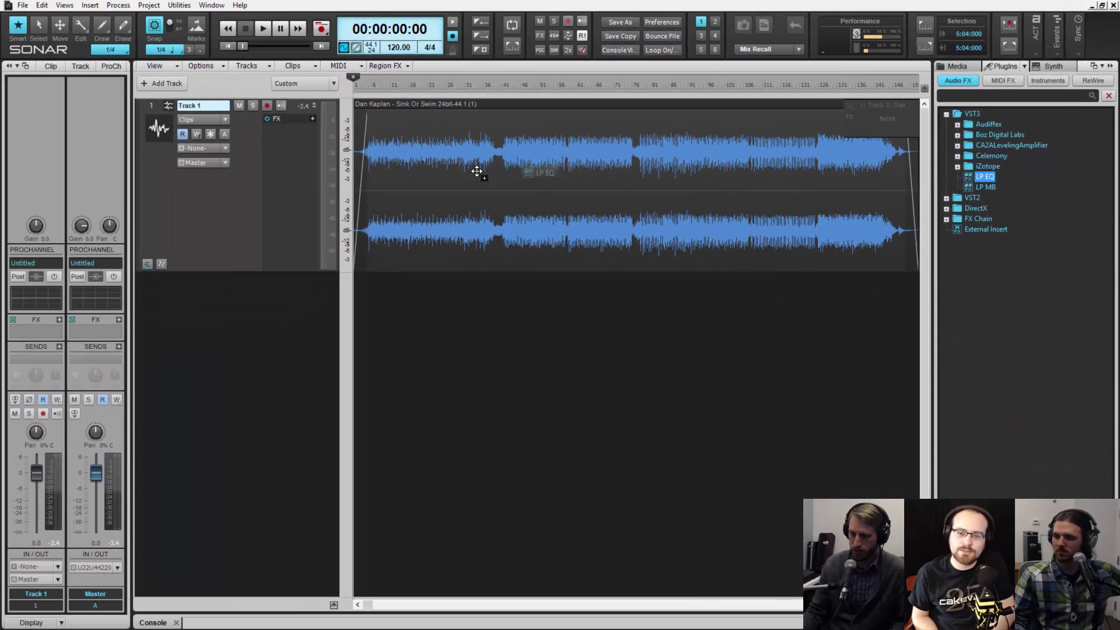
drag(312, 166, 342, 162)
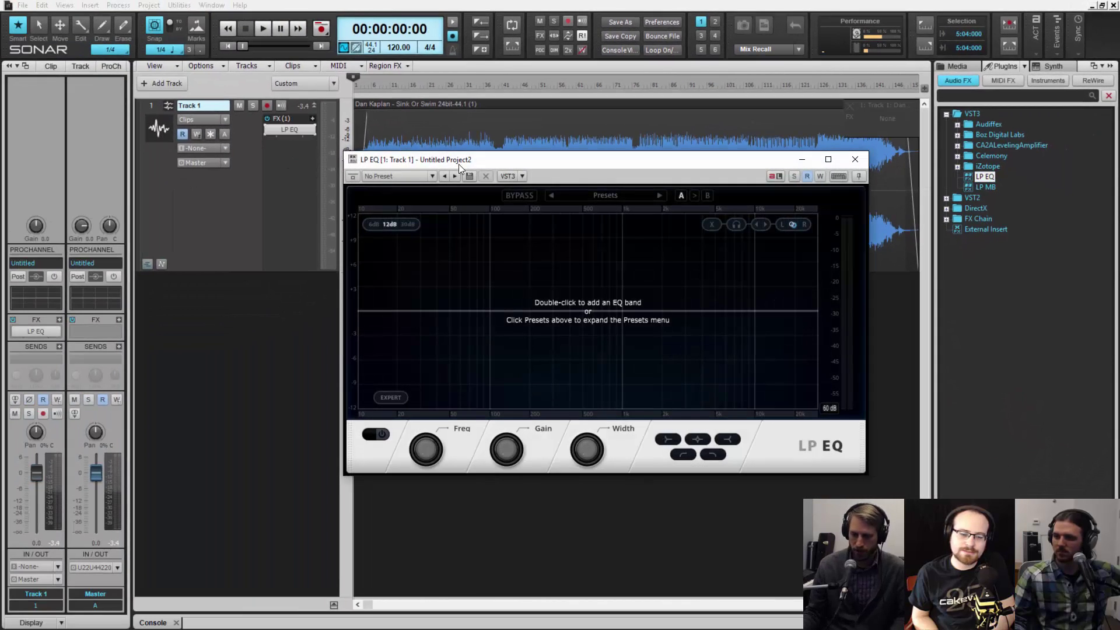
drag(604, 167, 583, 159)
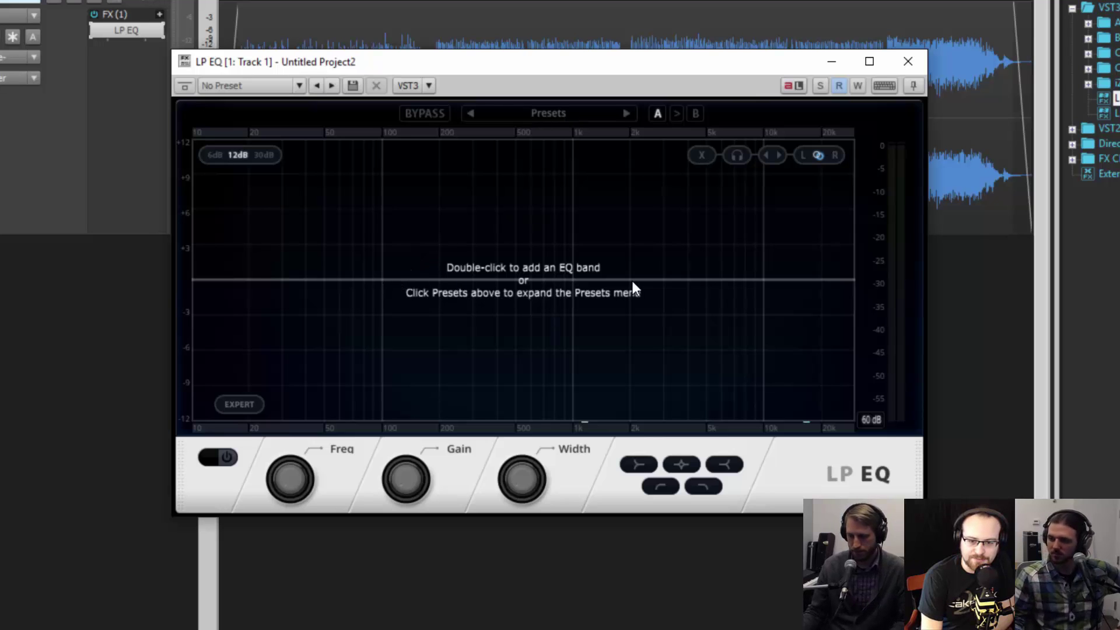
Step: Add four EQ bands: low-shelf boost near 85 Hz, cut near 260 Hz, 3.7 dB boost near 1 kHz, cut near 3.2 kHz
double_click(376, 279)
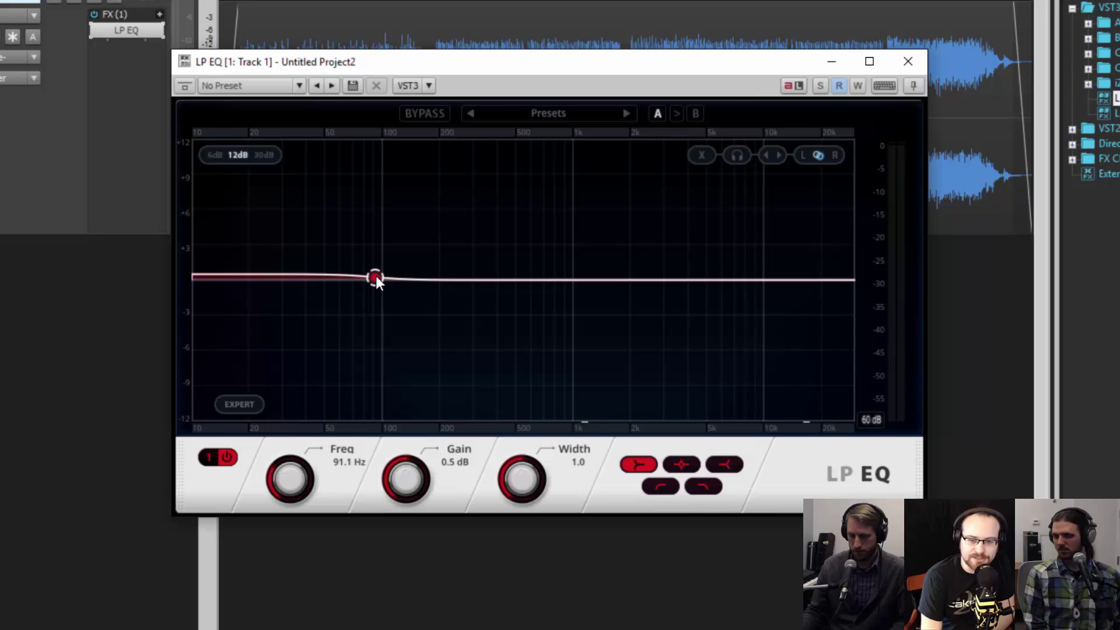
mouse_move(376, 277)
mouse_down()
mouse_move(363, 248)
mouse_move(367, 263)
mouse_up()
double_click(462, 280)
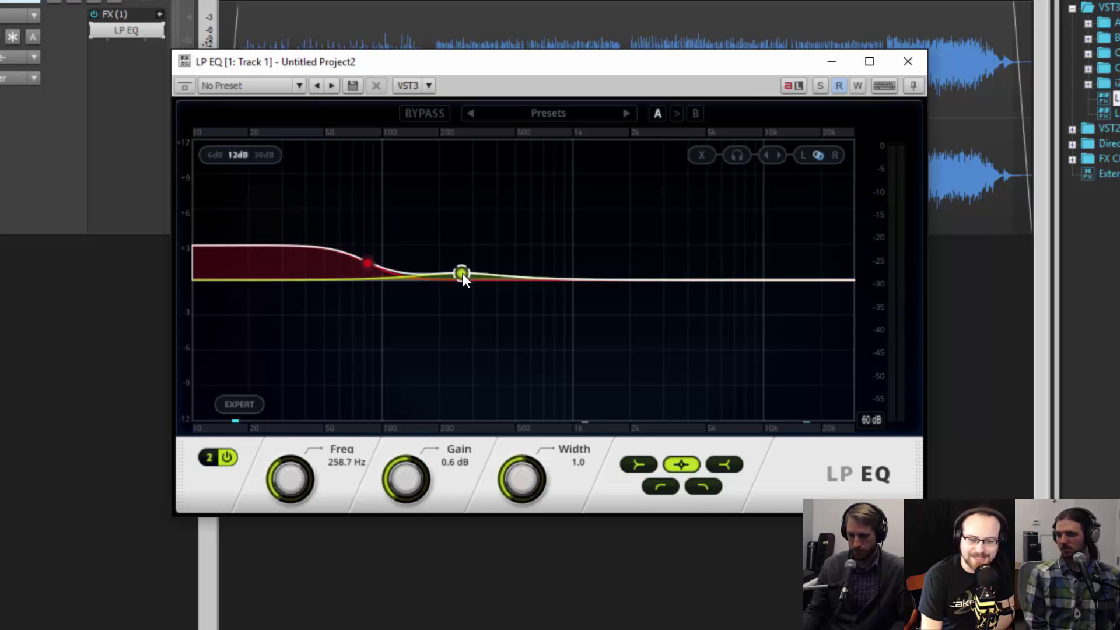
drag(463, 280, 464, 330)
double_click(576, 280)
drag(576, 279, 574, 235)
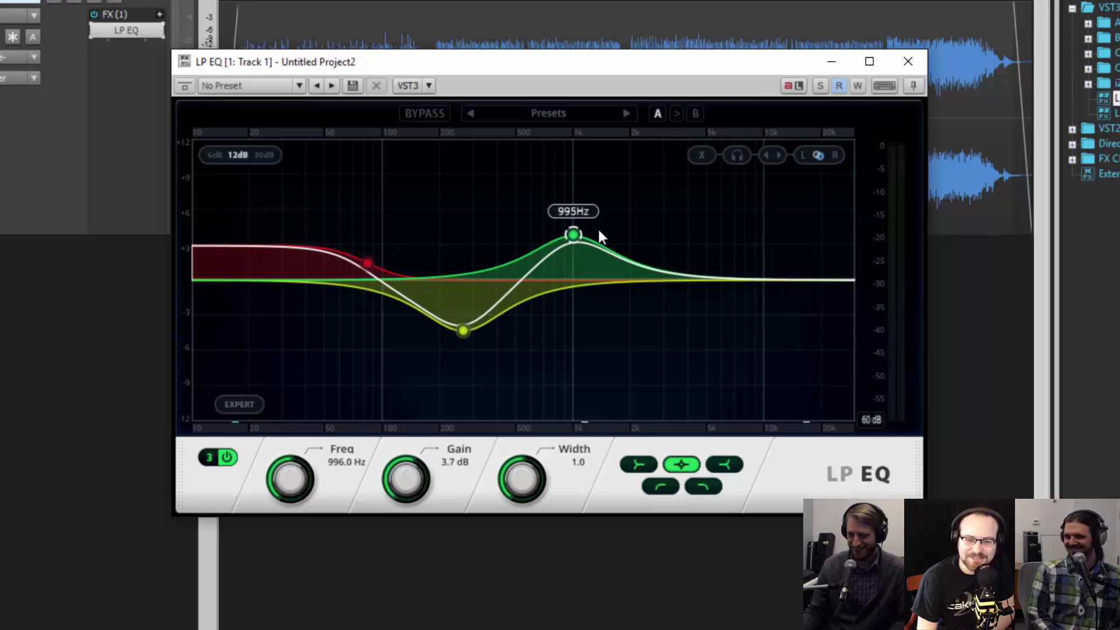
double_click(633, 255)
drag(633, 255, 670, 327)
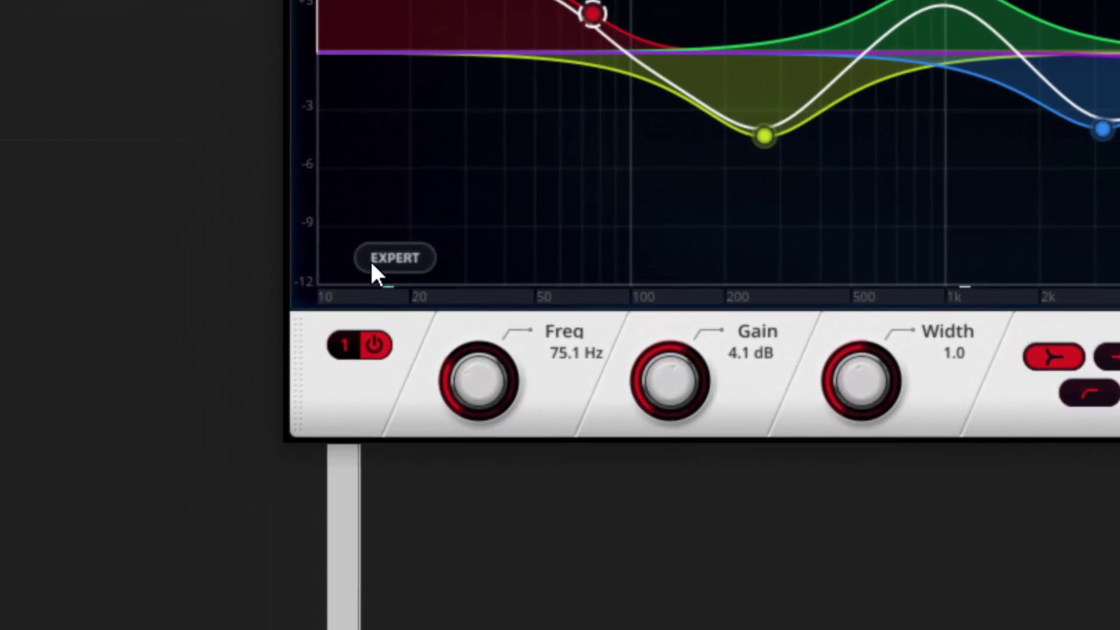
Step: Try the Non Linear precision in the expert settings and return the precision to Medium
click(374, 260)
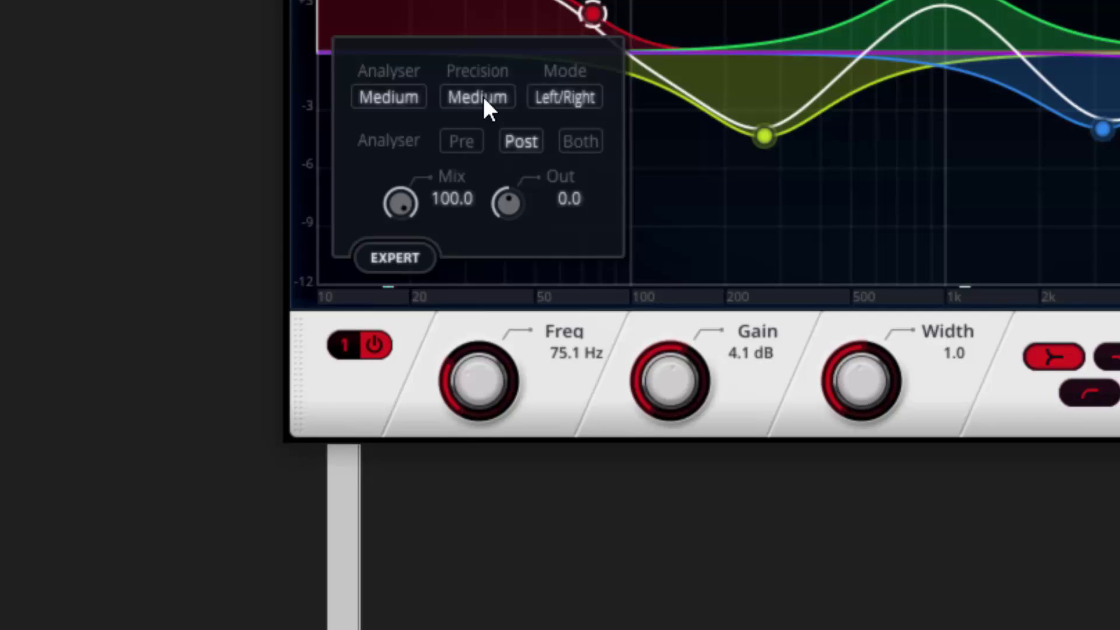
click(482, 98)
click(491, 120)
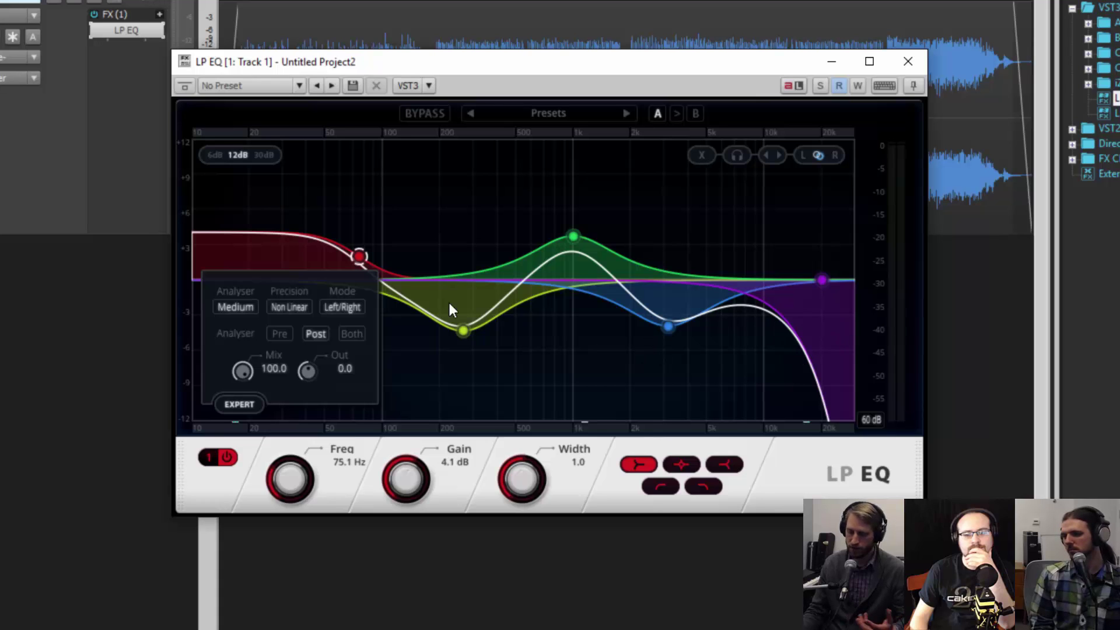
click(282, 309)
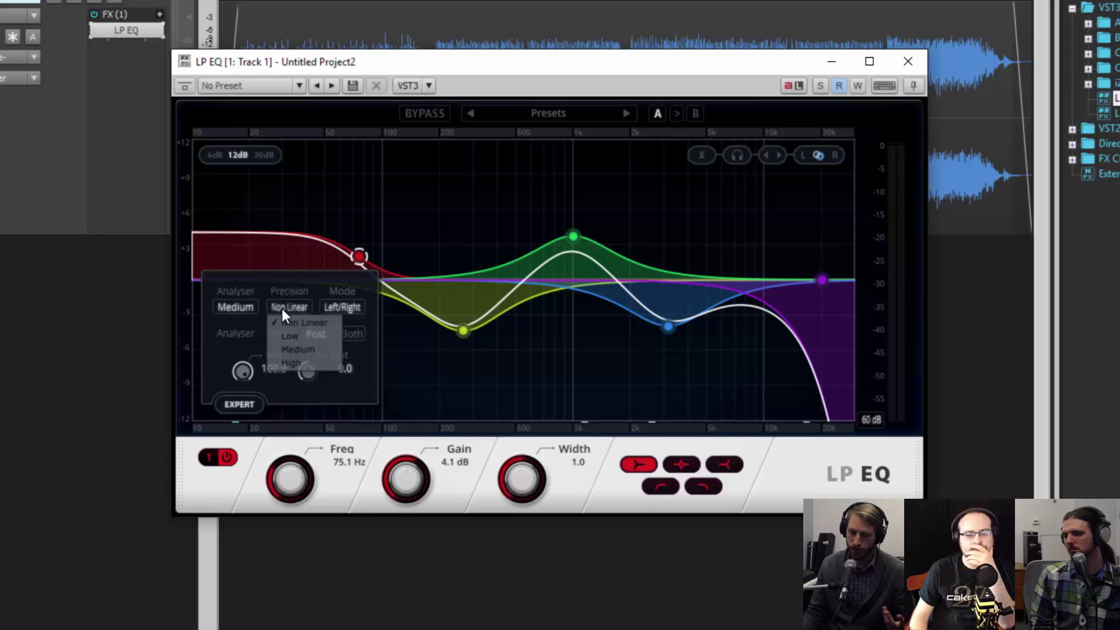
click(293, 347)
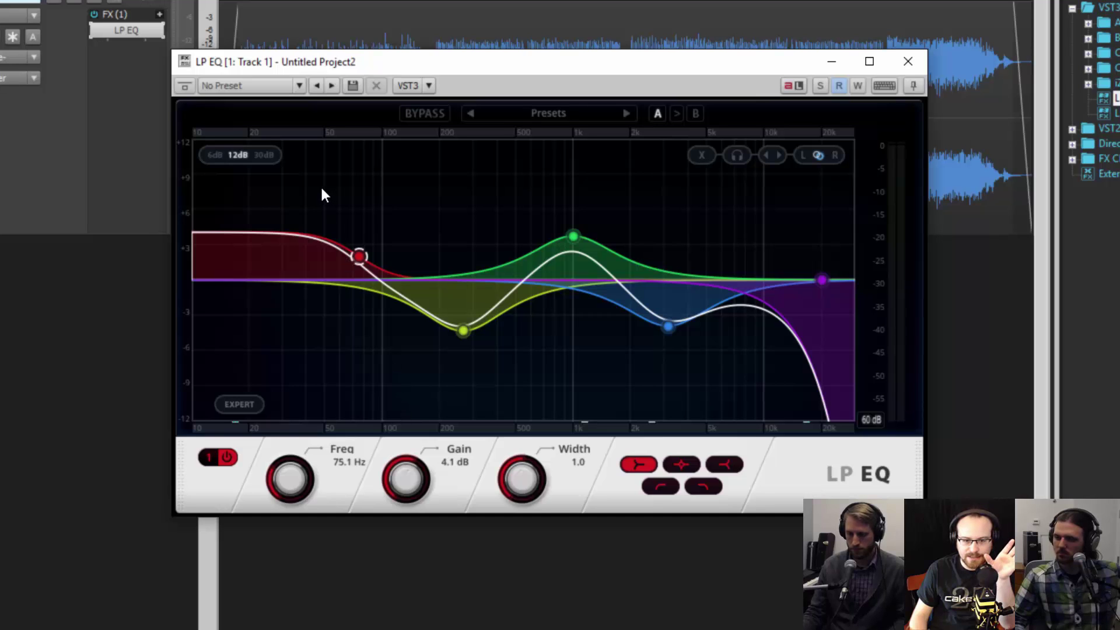
Step: Delete all EQ bands and add five slight boosts spread from about 275 Hz to about 2.1 kHz
drag(321, 188, 832, 369)
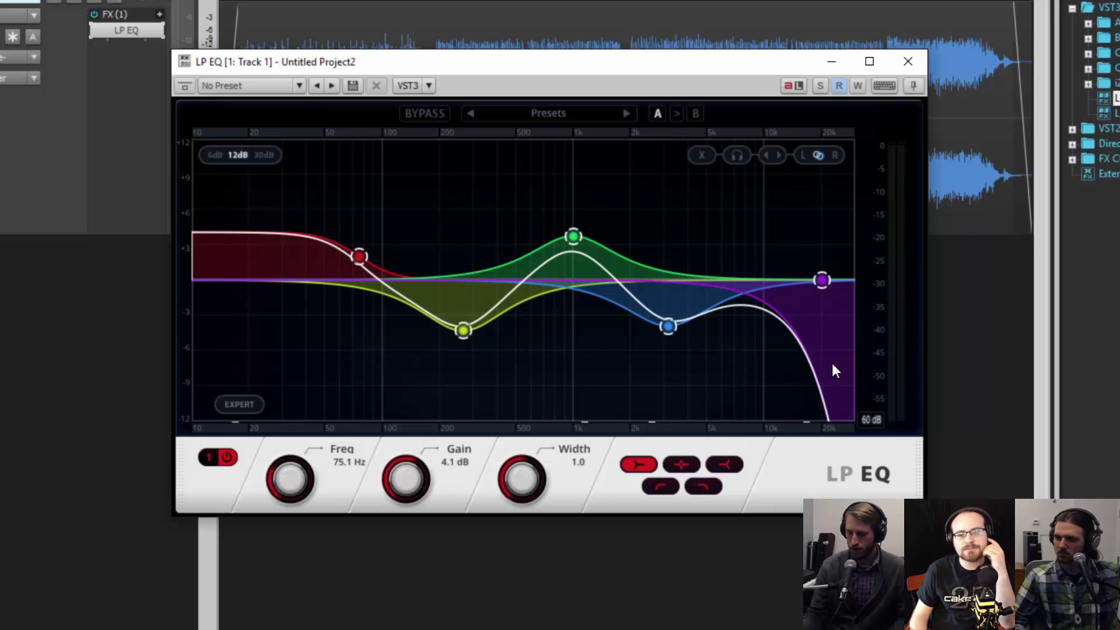
click(703, 155)
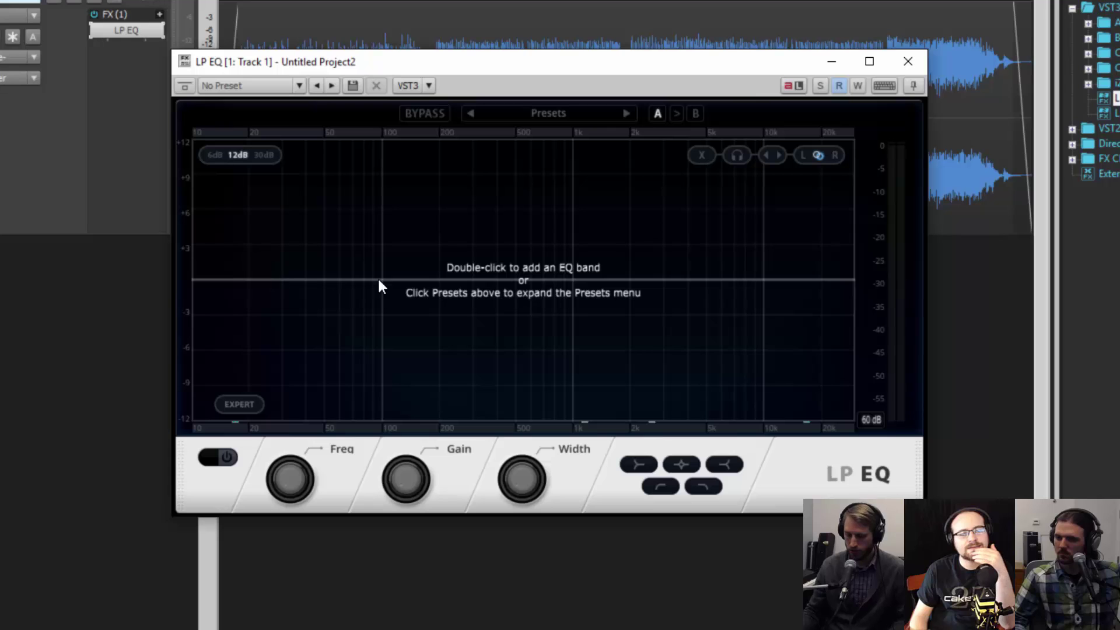
double_click(467, 278)
double_click(478, 271)
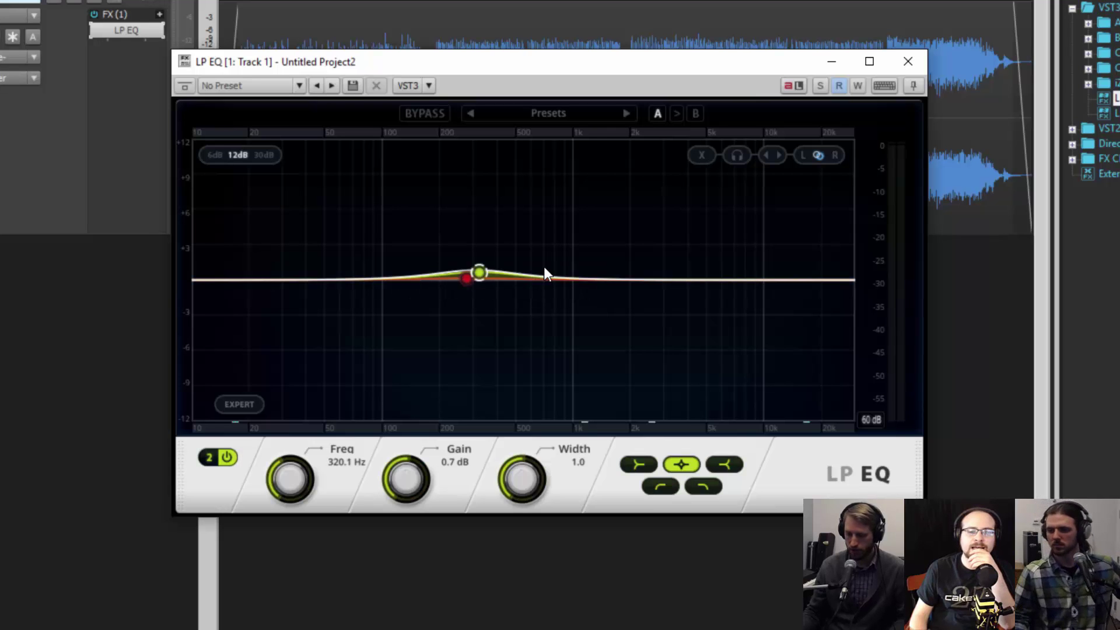
double_click(544, 266)
double_click(587, 267)
double_click(635, 269)
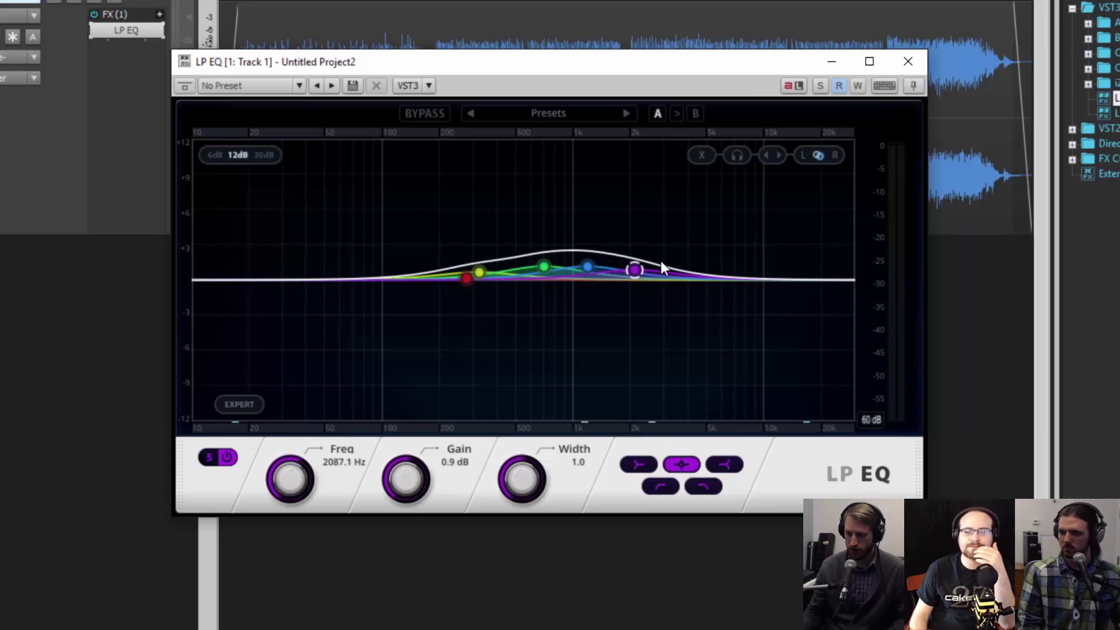
Step: Add four upper bands: cut near 3.2 kHz, boost near 6 kHz, 1.8 dB high-shelf cut near 8.6 kHz, slight cut near 13 kHz
double_click(663, 262)
drag(663, 261, 752, 290)
double_click(707, 281)
double_click(751, 262)
double_click(765, 269)
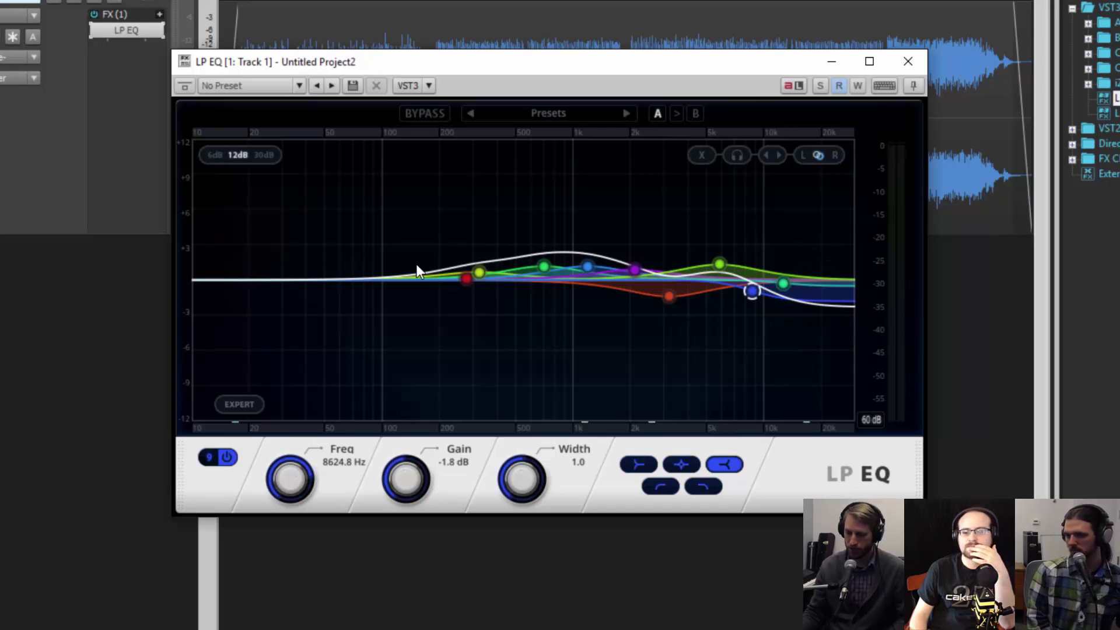
Step: Add a 2.0 dB cut near 120 Hz and low shelves near 50 Hz and 25 Hz, and delete all twelve bands
double_click(399, 272)
drag(398, 270, 397, 301)
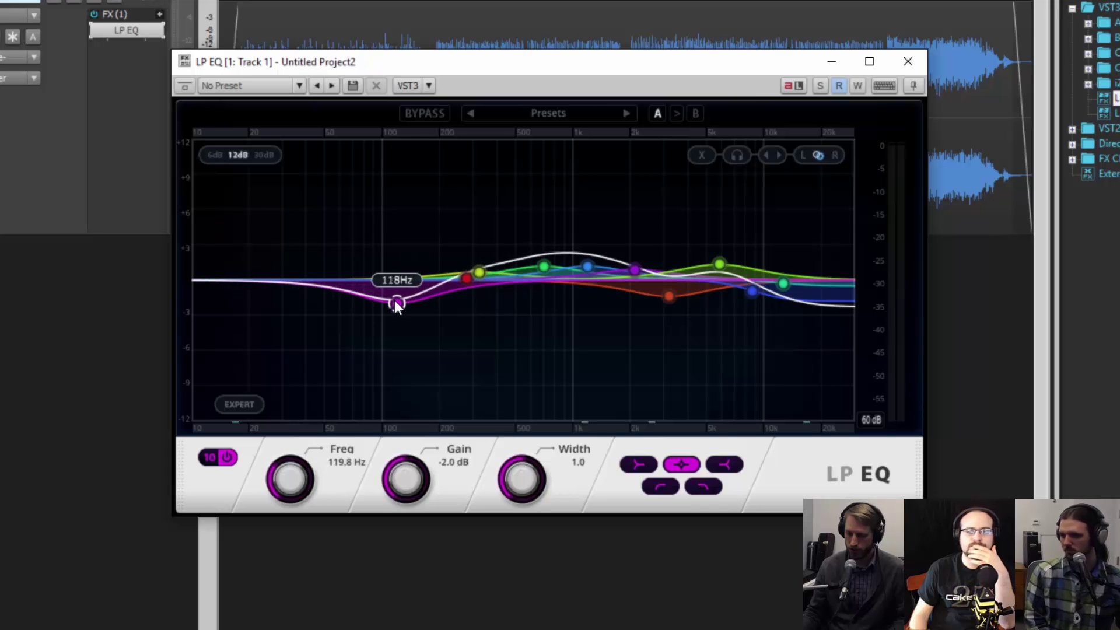
double_click(329, 280)
drag(329, 278, 329, 259)
double_click(291, 261)
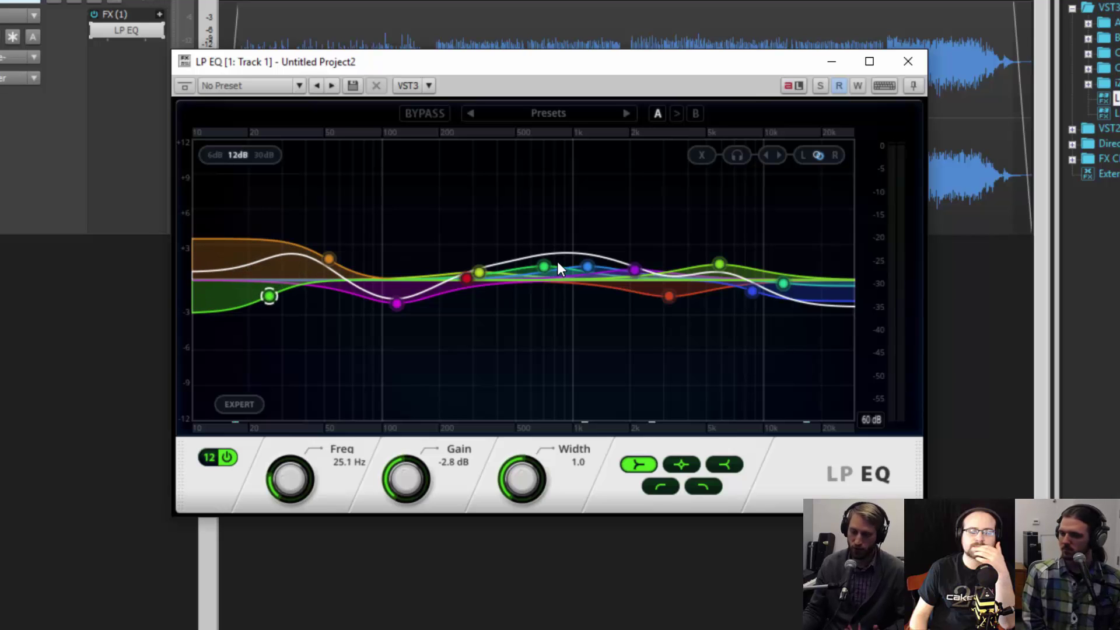
drag(227, 226, 807, 377)
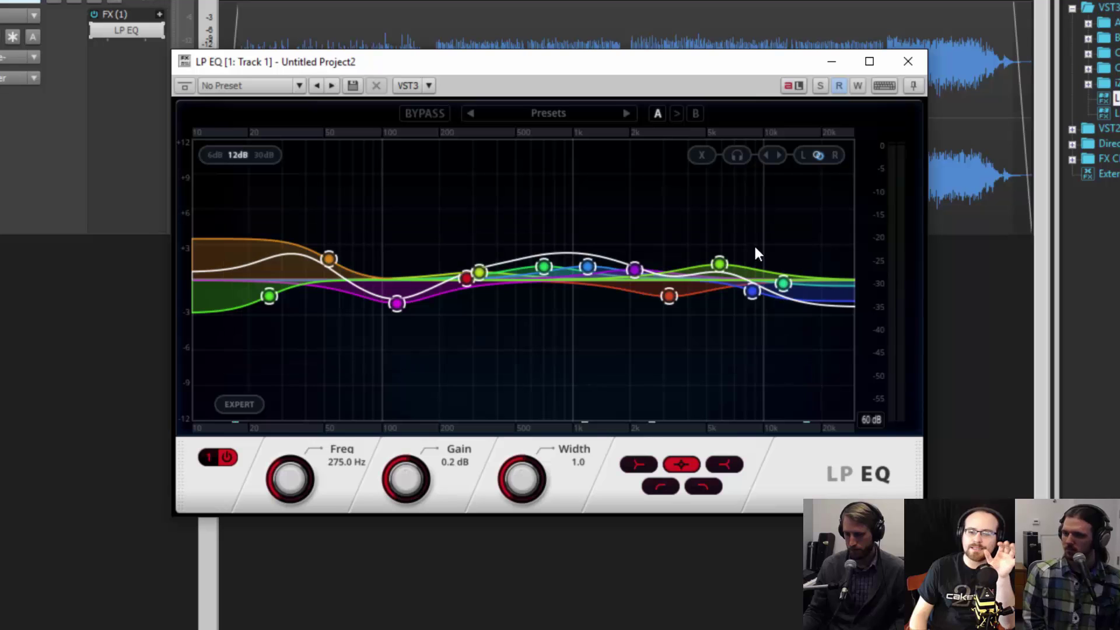
click(702, 156)
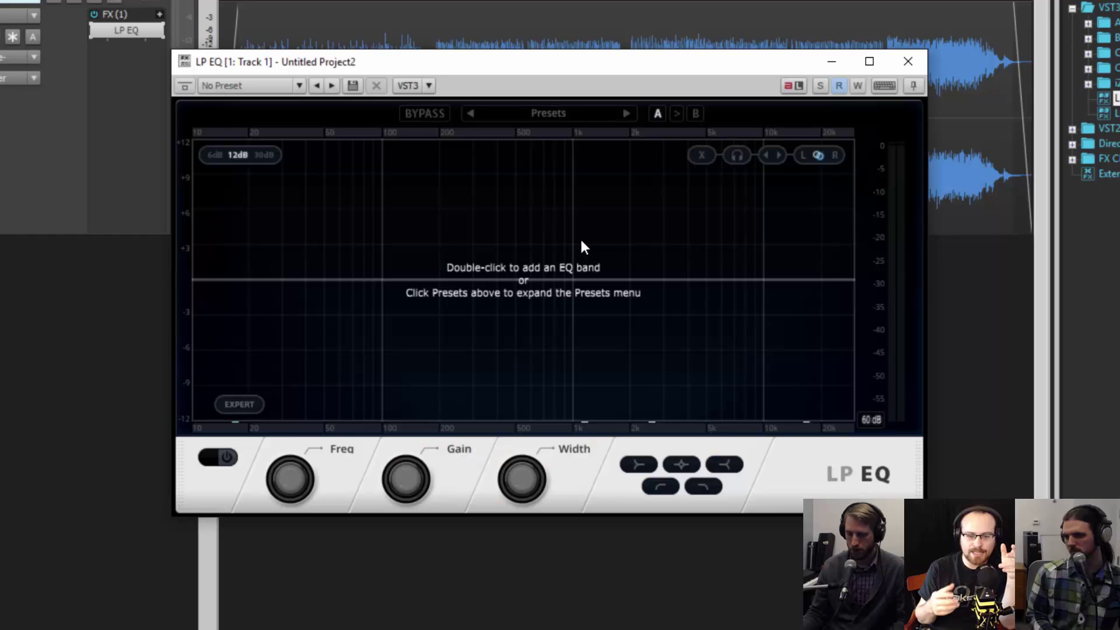
Step: Add three EQ bands: a low-shelf boost near 60 Hz, a cut near 440 Hz and a 2.2 dB boost near 2.4 kHz
double_click(378, 275)
drag(378, 275, 340, 266)
double_click(411, 278)
drag(411, 278, 505, 305)
double_click(629, 279)
drag(630, 277, 646, 254)
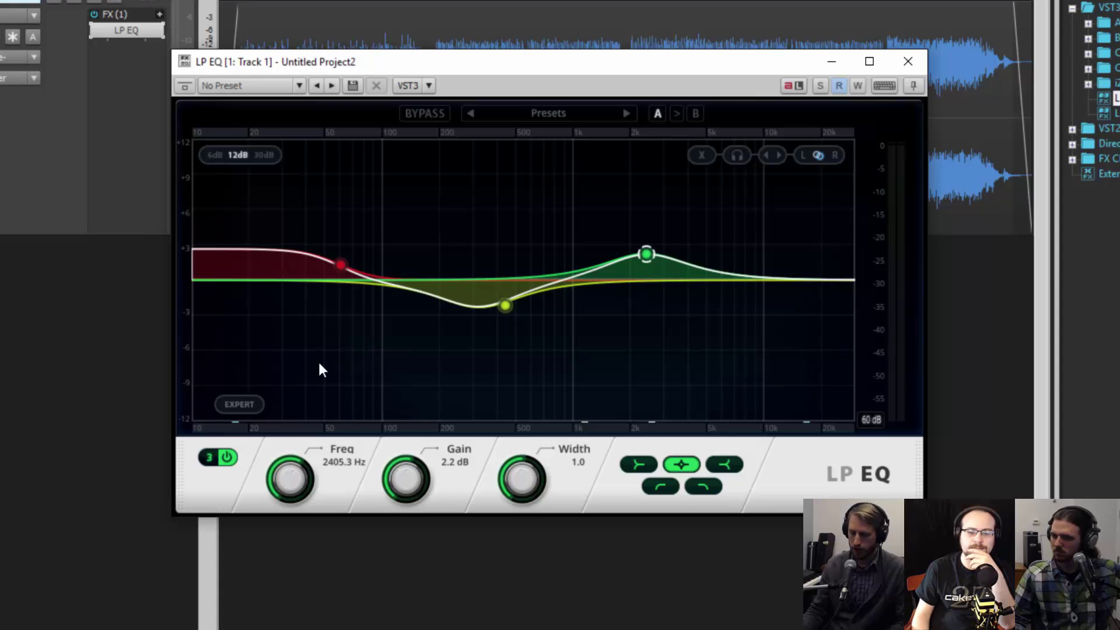
Step: Set the EQ's processing mode to Mid/Side in the expert settings
click(229, 402)
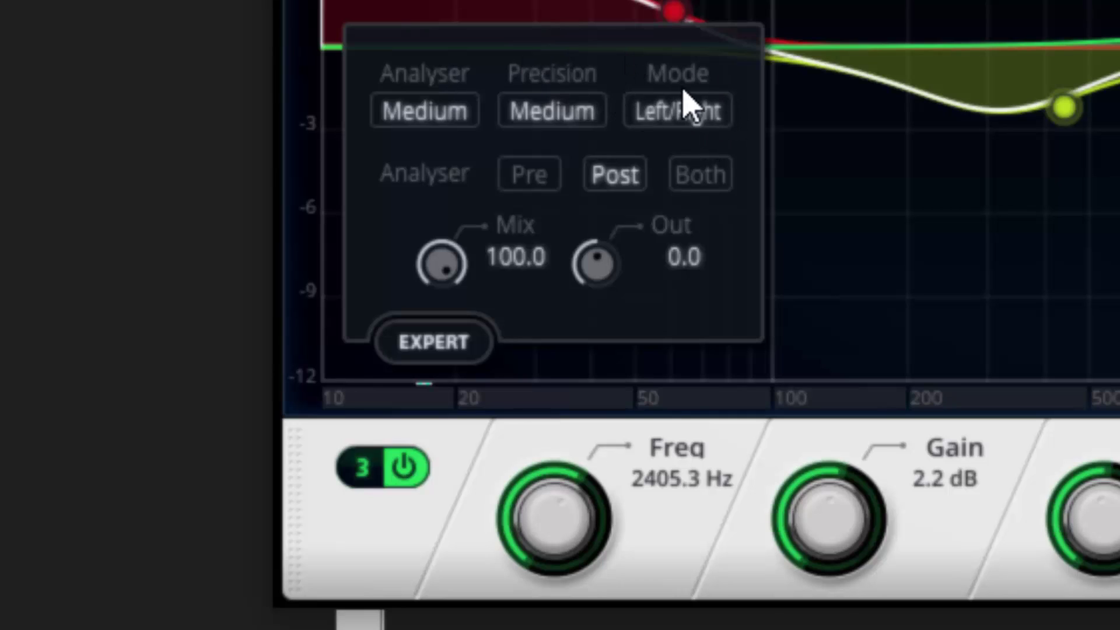
click(683, 120)
click(702, 150)
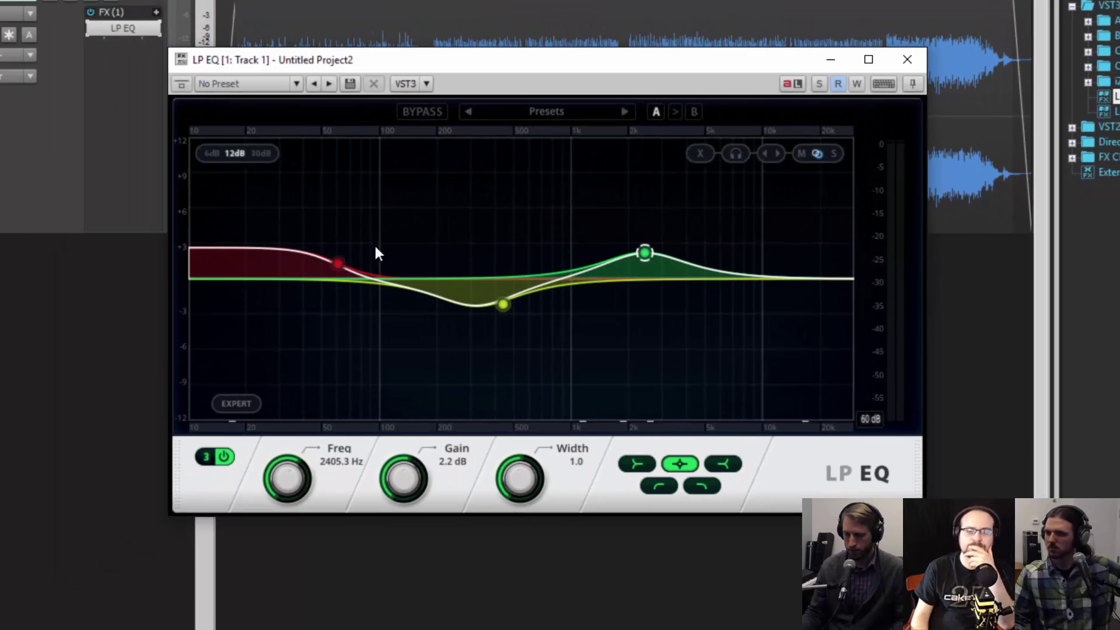
Step: Turn the low-shelf band into a high-pass filter acting only on the side channel and raise its cutoff frequency
drag(338, 263, 331, 263)
click(656, 484)
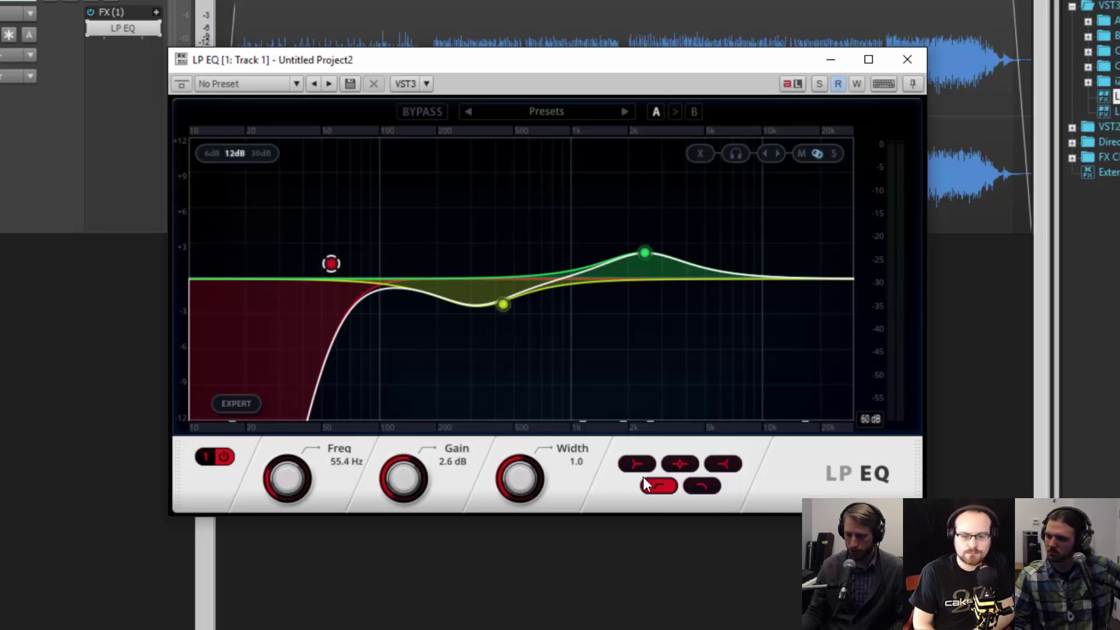
click(833, 154)
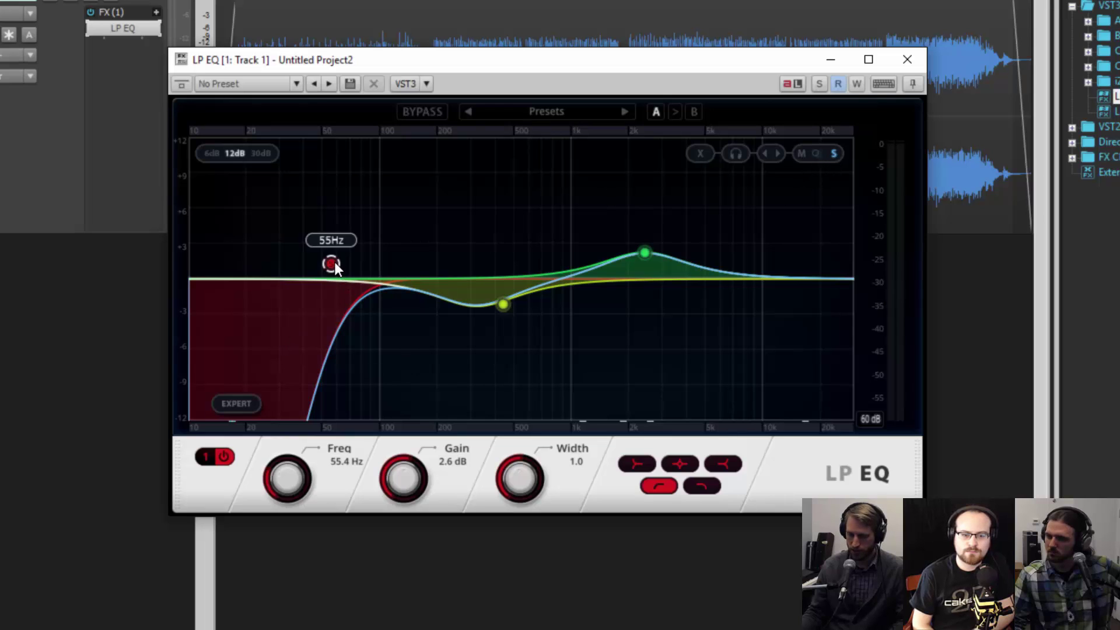
drag(335, 261, 390, 264)
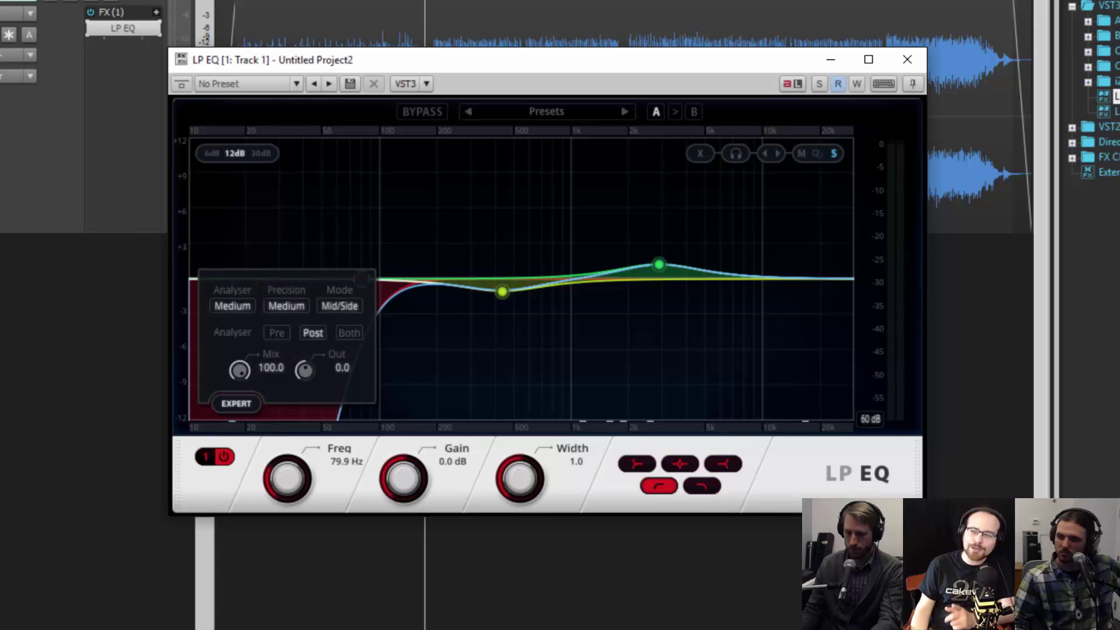
Step: Set the expert analyser display to Both and play the track, closing the expert settings
key(space)
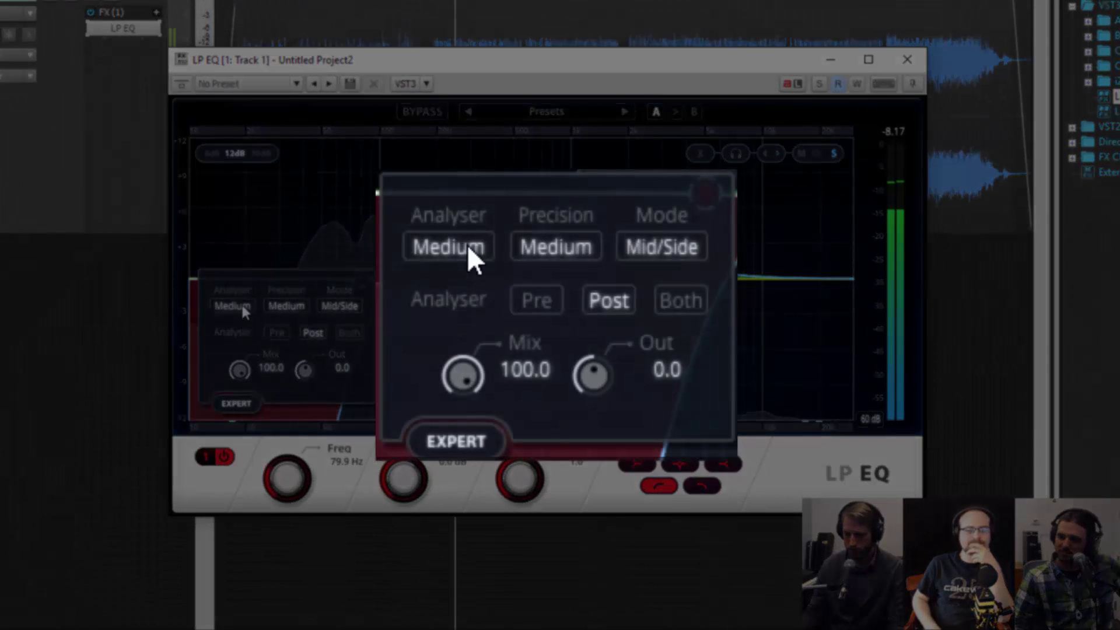
click(309, 332)
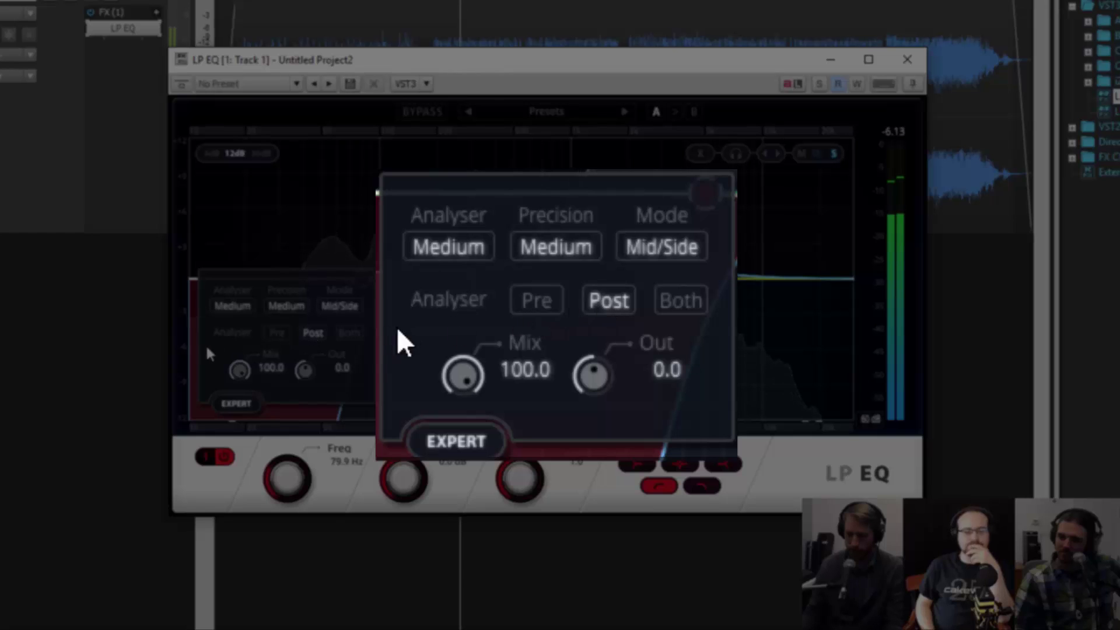
click(314, 336)
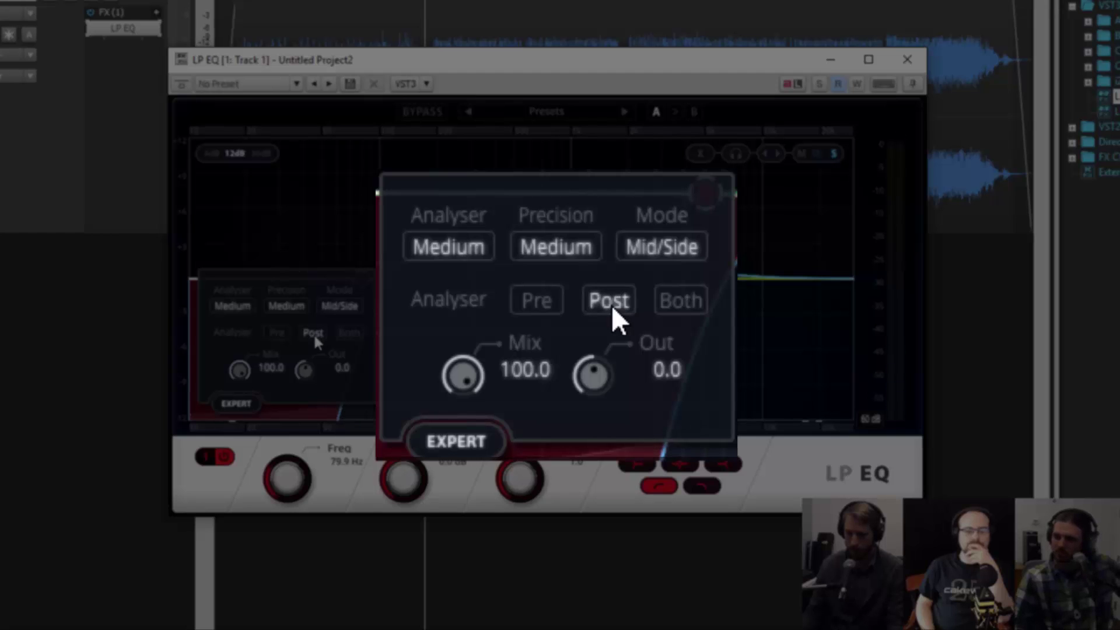
click(348, 335)
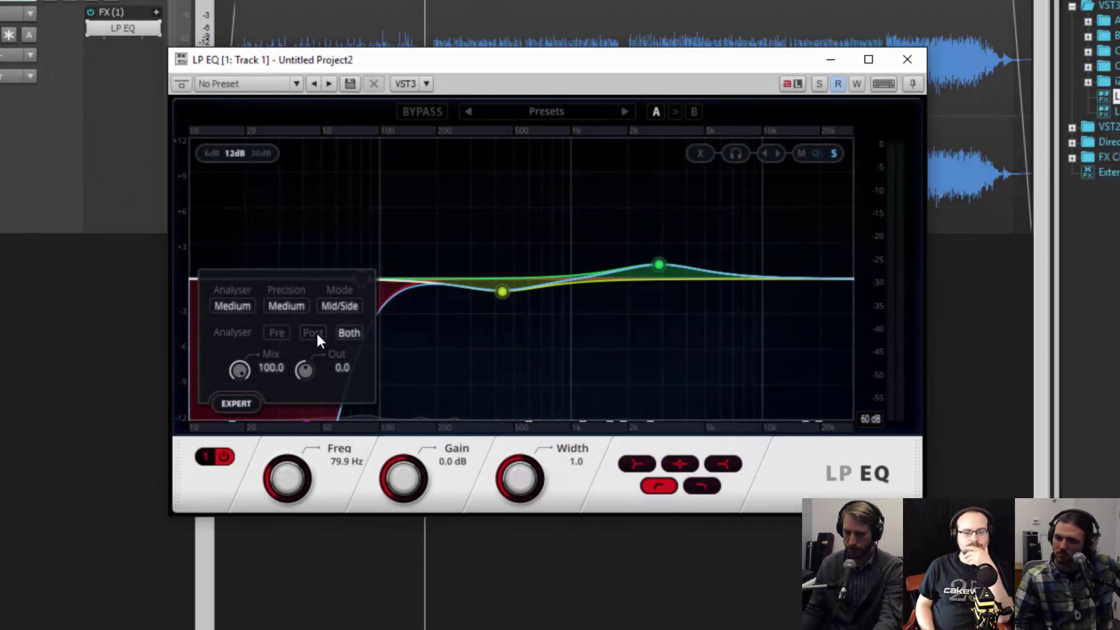
key(space)
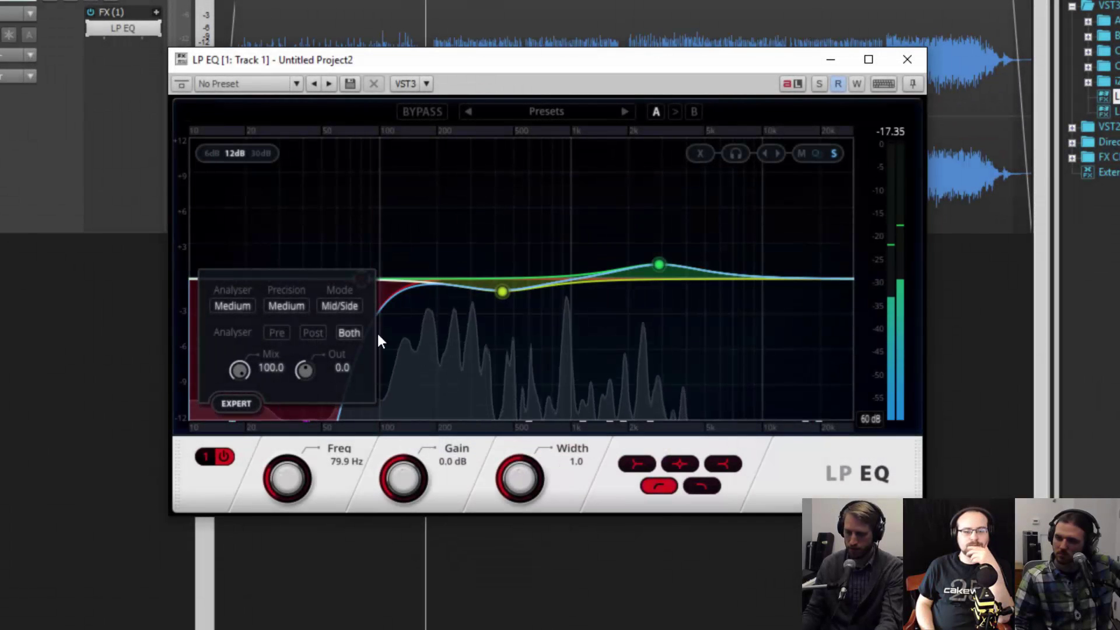
click(237, 403)
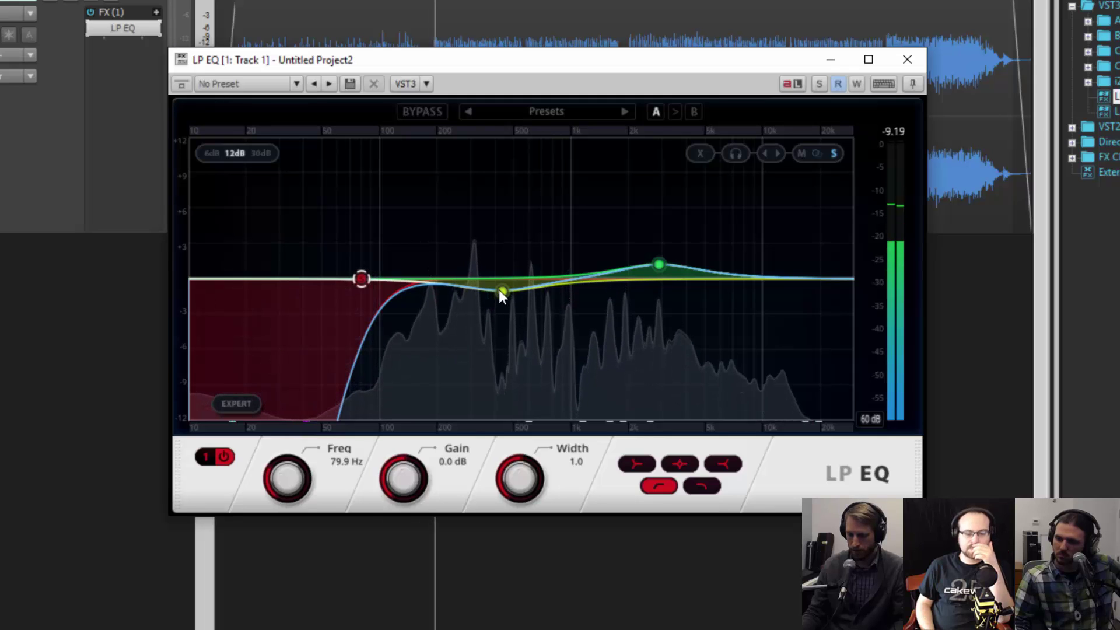
Step: Try an 11.0 dB cut near 369 Hz on the second band and settle it at about -2.1 dB and 347 Hz
drag(498, 290, 486, 426)
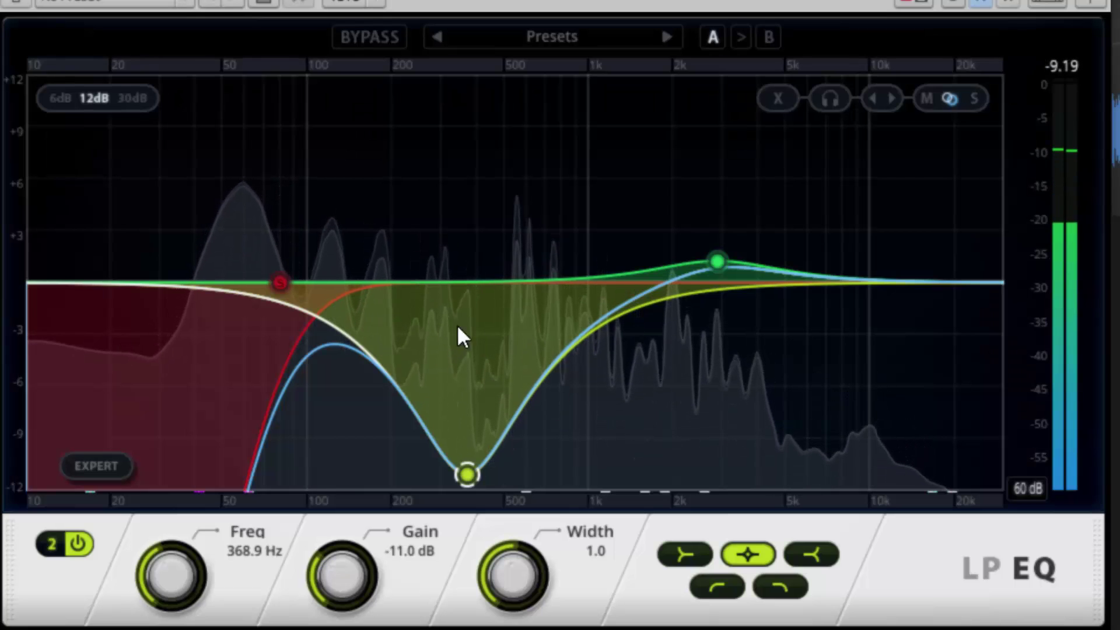
drag(467, 475, 459, 316)
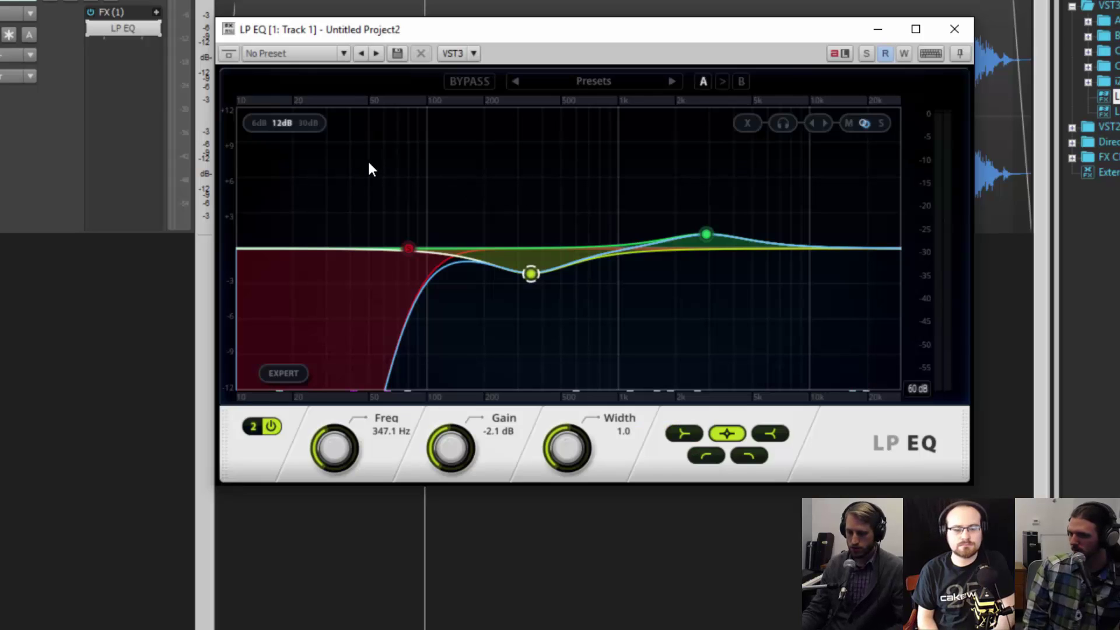
Step: Select all bands on the EQ curve together and delete them
drag(368, 161, 776, 348)
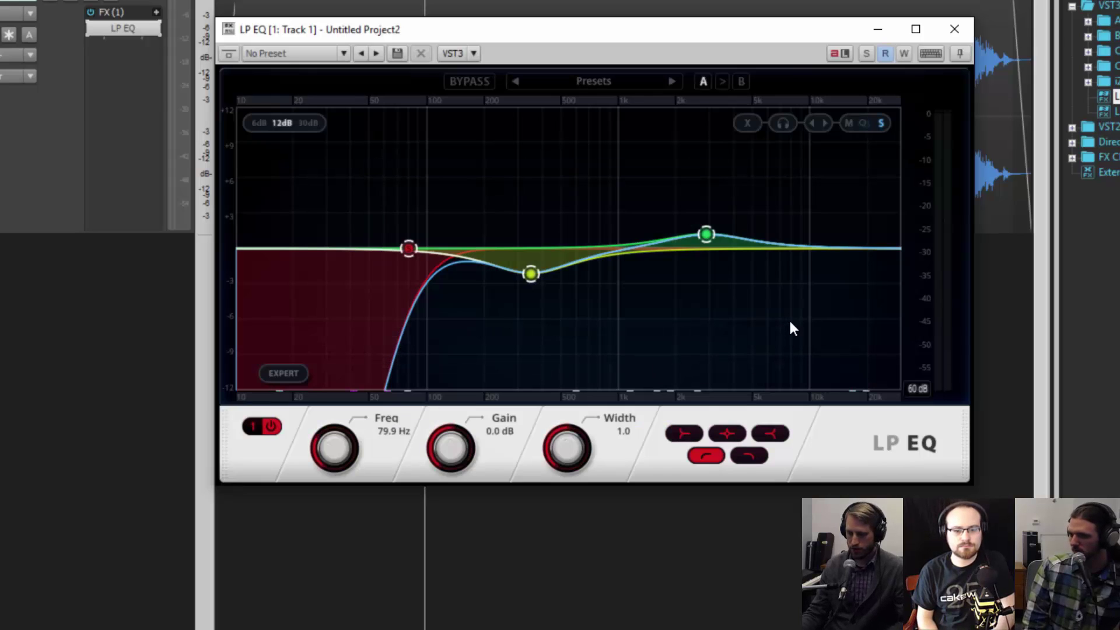
click(747, 124)
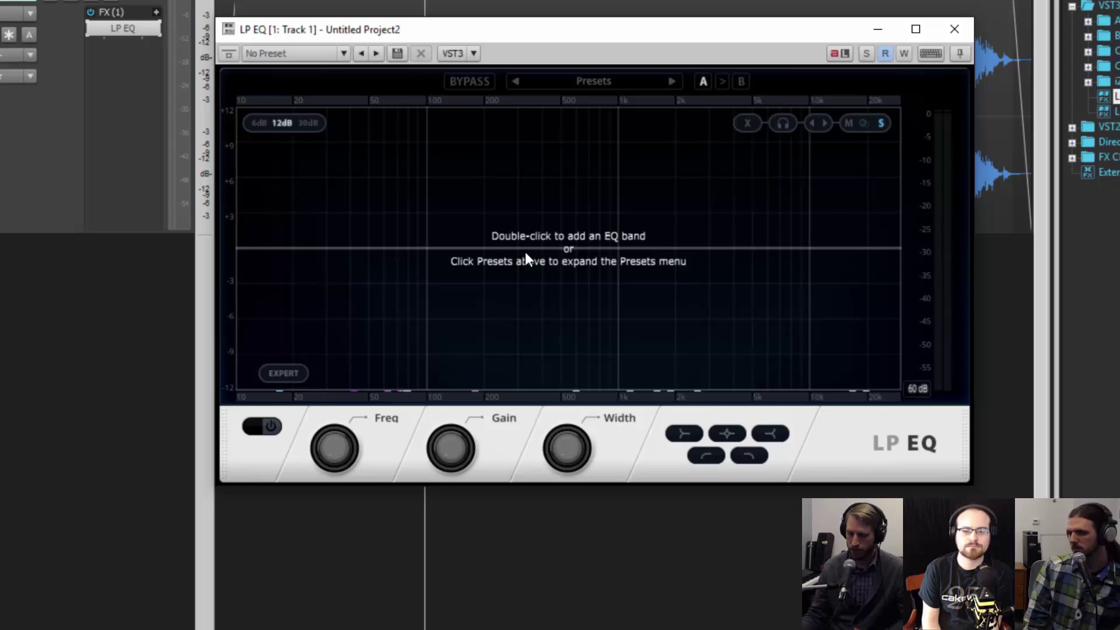
Step: Add two bell bands and boost each by about 3 dB, one at about 185 Hz and one near 1 kHz
double_click(489, 239)
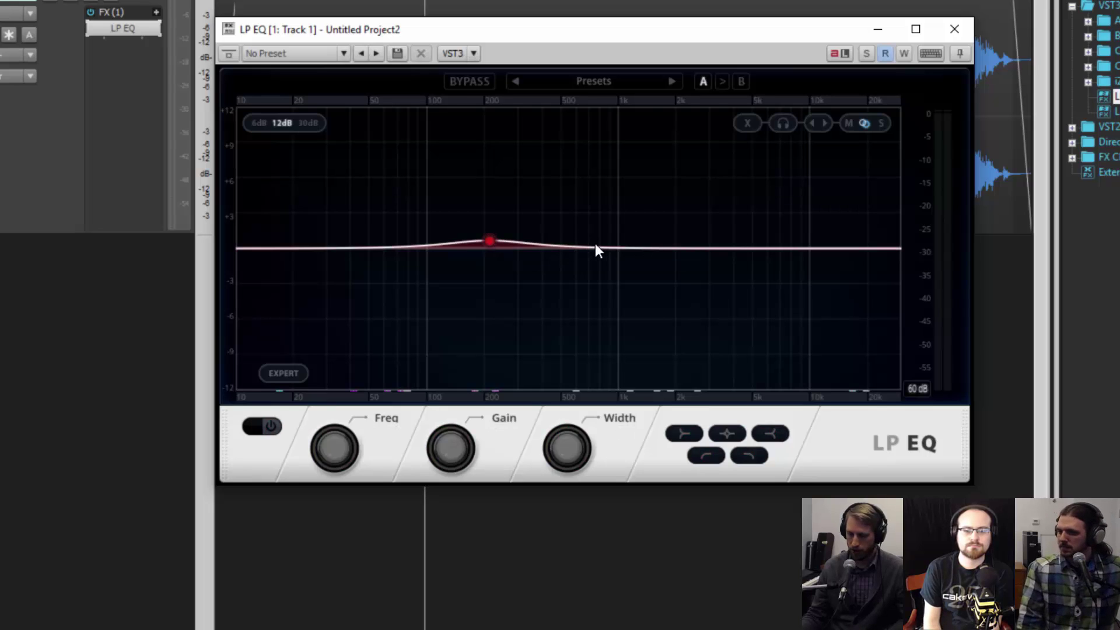
double_click(603, 237)
drag(604, 236, 615, 209)
drag(482, 244, 478, 216)
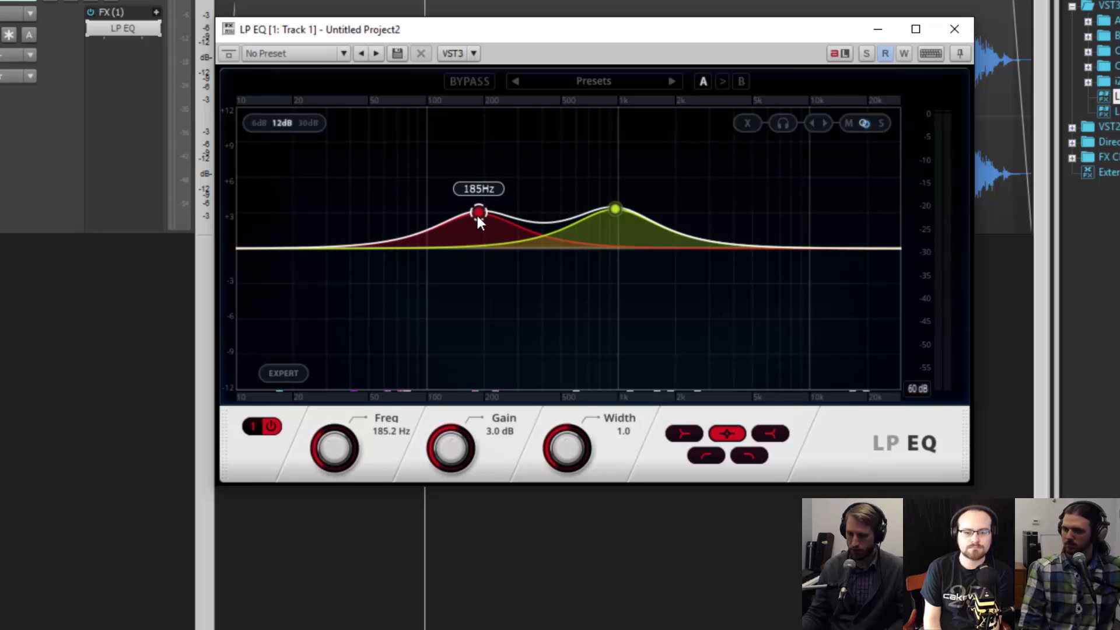
Step: Add a high shelf at about 7334 Hz with 4.3 dB gain and a low shelf at about 58 Hz with 2.6 dB
click(796, 246)
drag(793, 246, 785, 225)
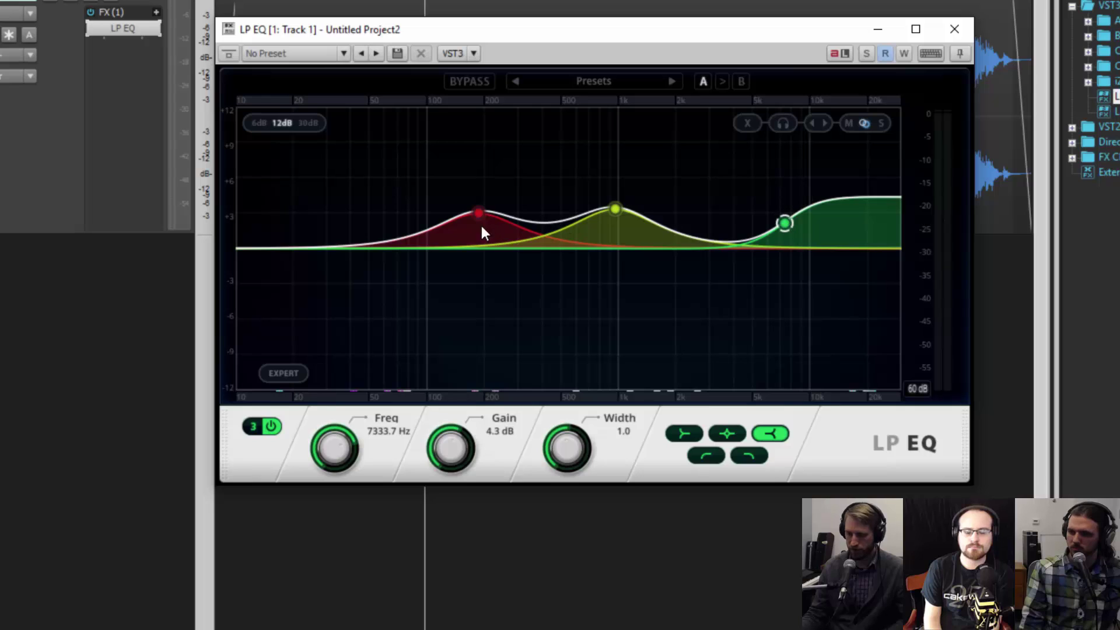
click(358, 235)
drag(358, 235, 380, 232)
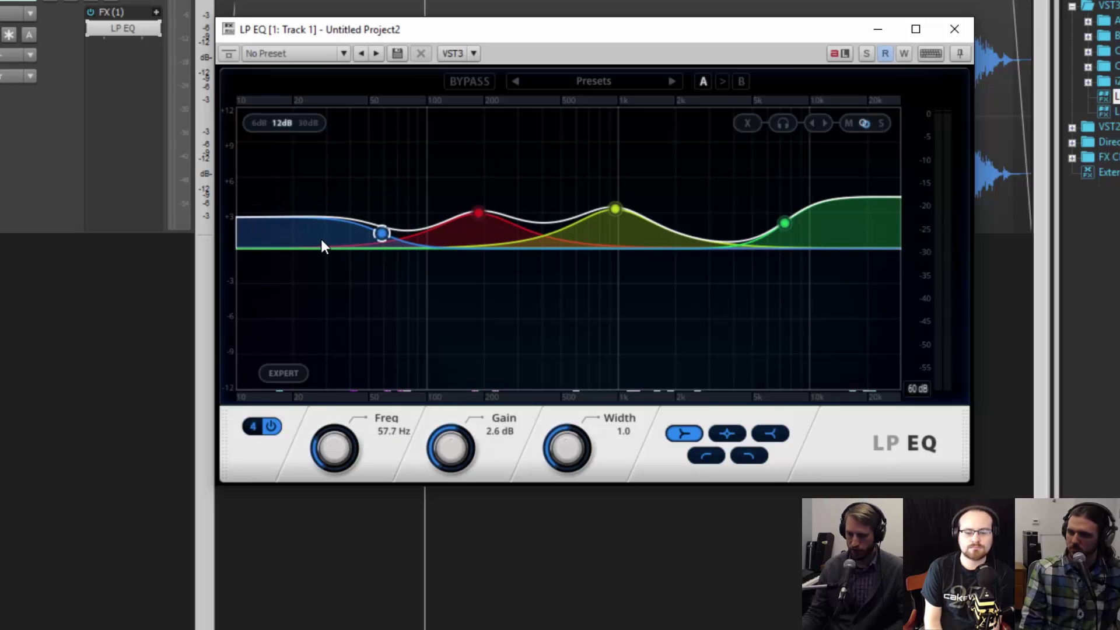
Step: Add a high-pass filter at about 22 Hz and a low-pass filter at about 17.5 kHz
click(302, 240)
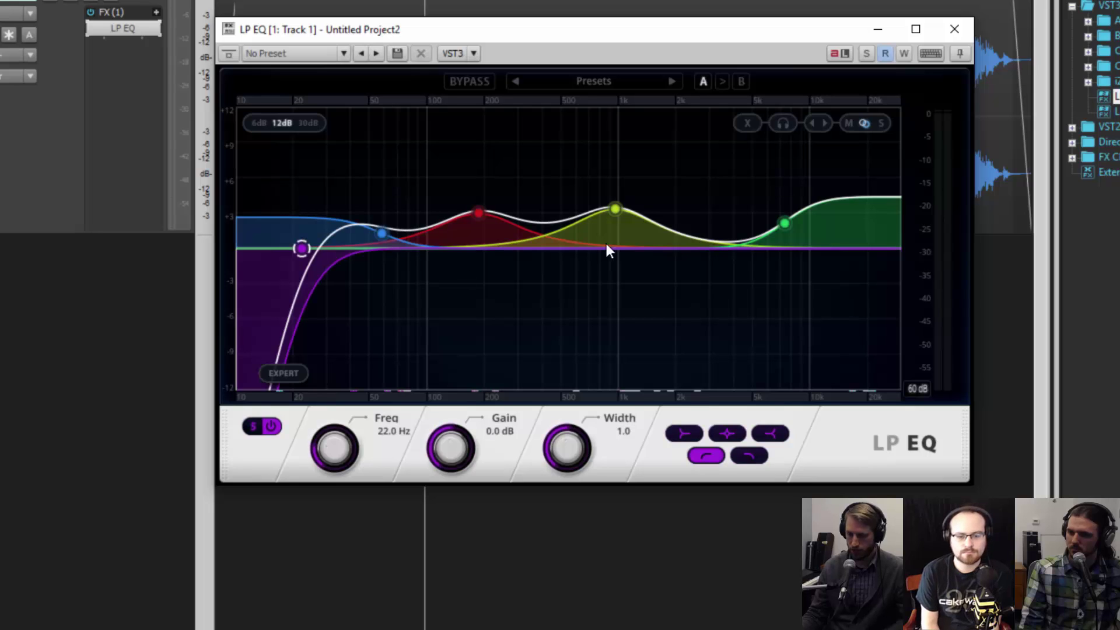
click(858, 247)
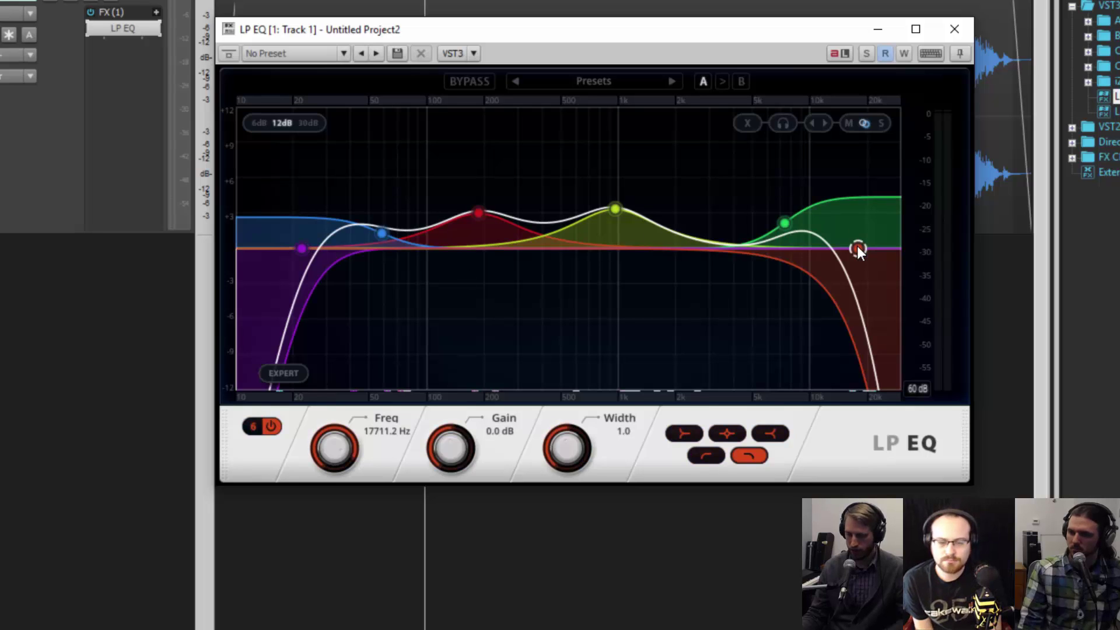
drag(858, 247, 860, 249)
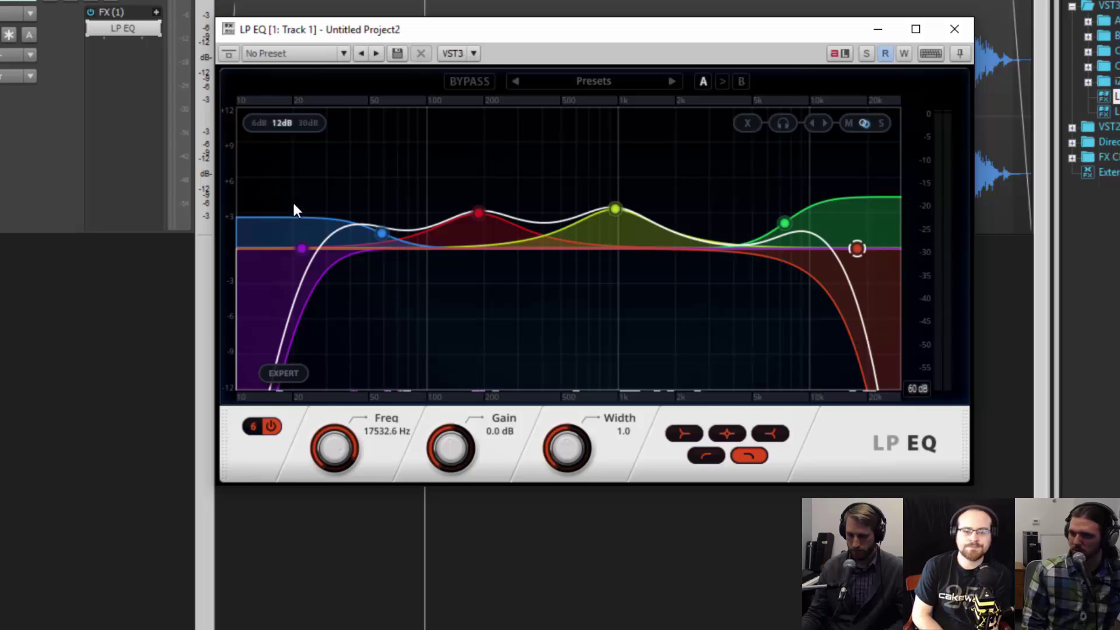
Step: Change the high-shelf band to a bell and lower it to about 2.0 dB near 7.7 kHz
drag(273, 187, 884, 317)
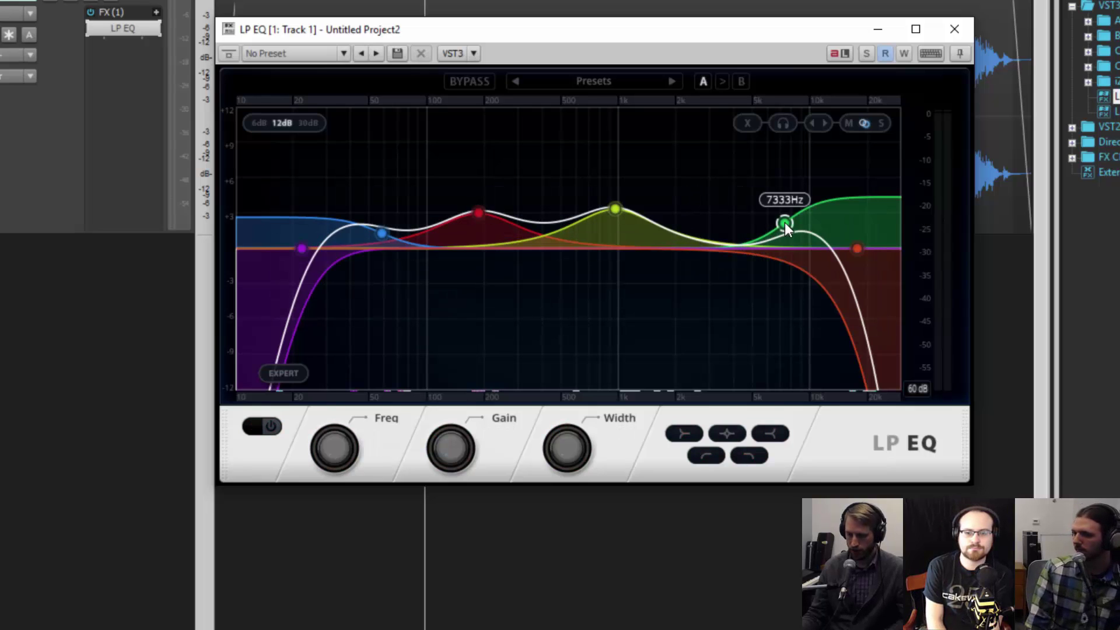
click(785, 222)
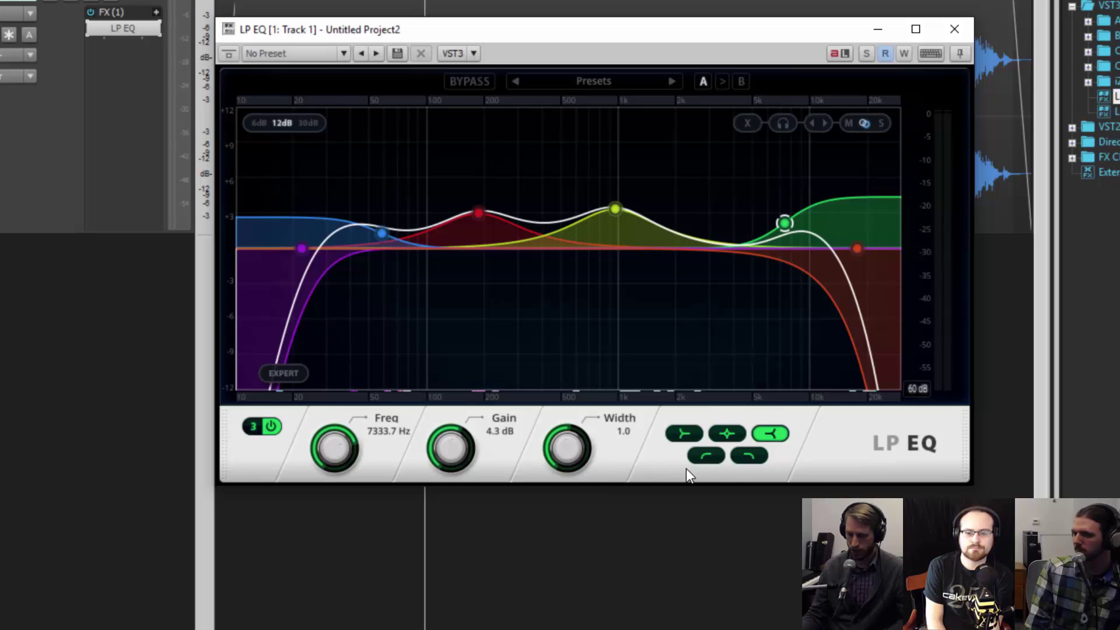
click(725, 435)
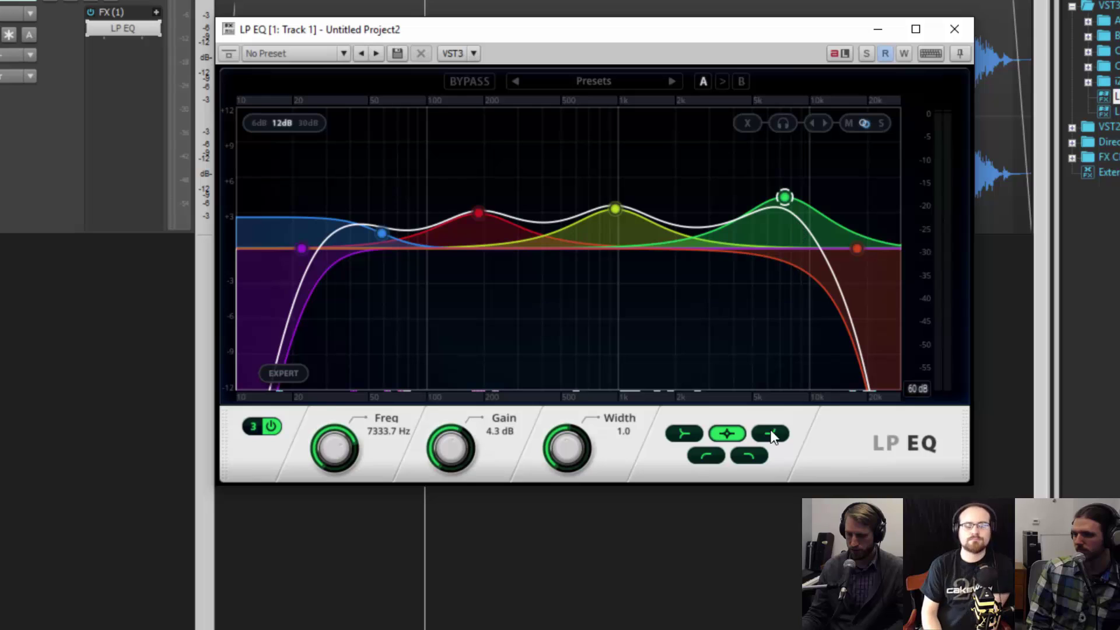
click(752, 456)
click(727, 434)
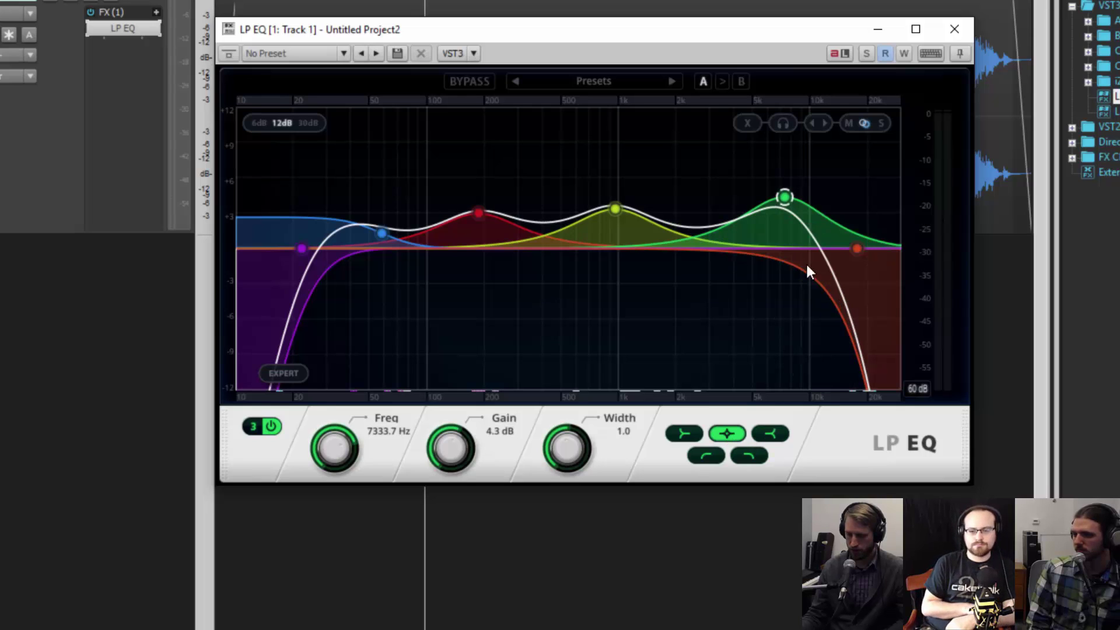
drag(785, 198, 788, 224)
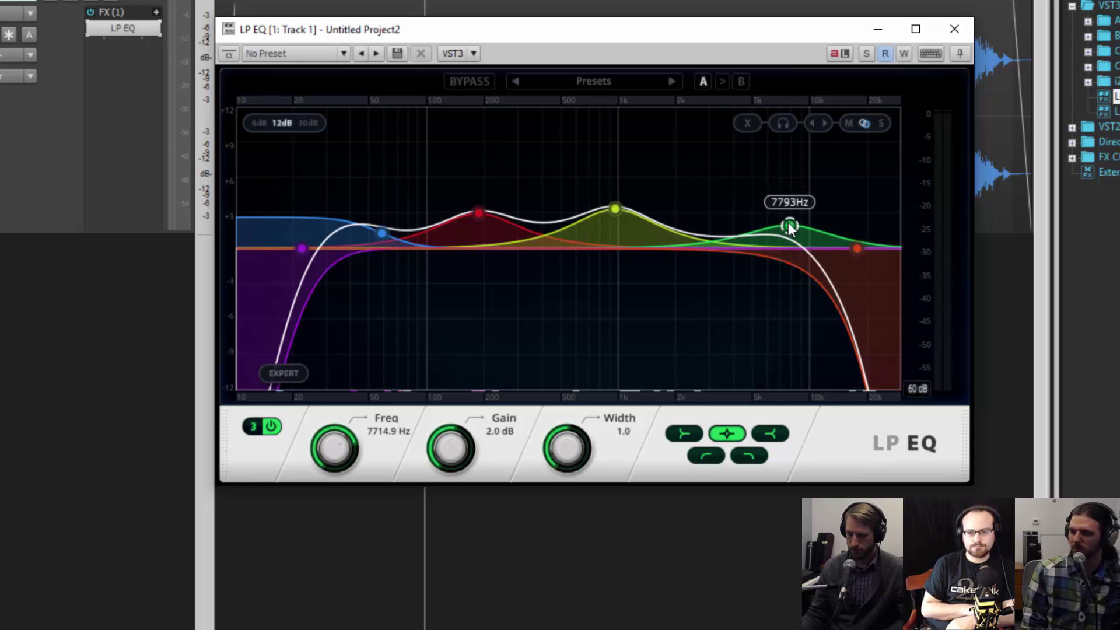
Step: Raise the low-pass cutoff and move the lower bands as a group, bringing the lower bell to about 167 Hz and -0.2 dB
drag(859, 249, 877, 247)
drag(260, 181, 368, 251)
drag(480, 214, 470, 251)
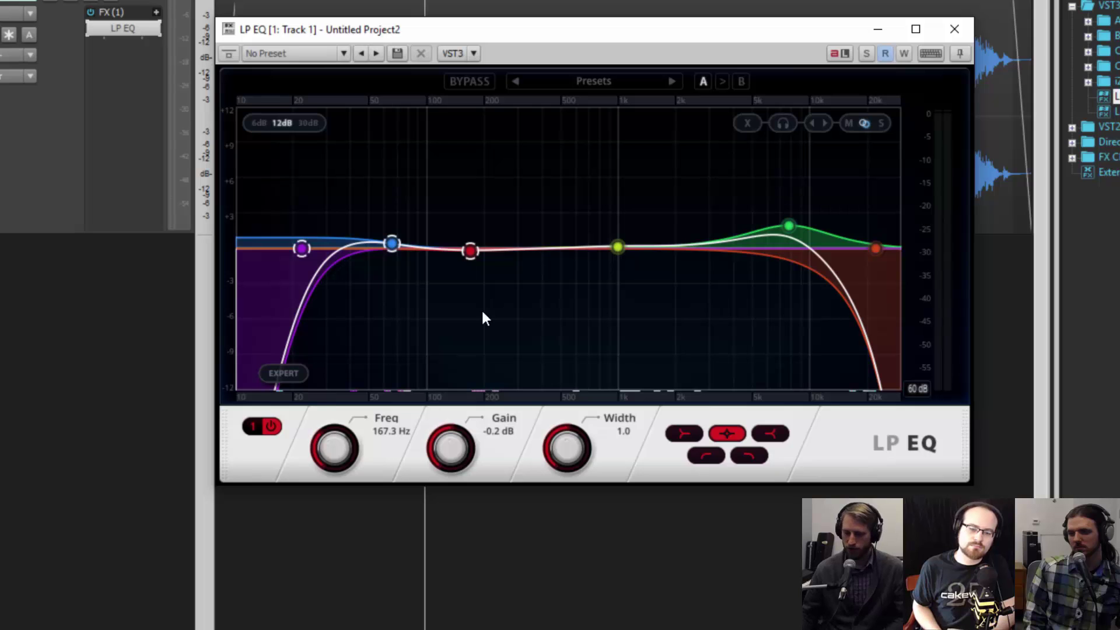
Step: Show the Mix control in the expert settings and close the settings again
click(281, 372)
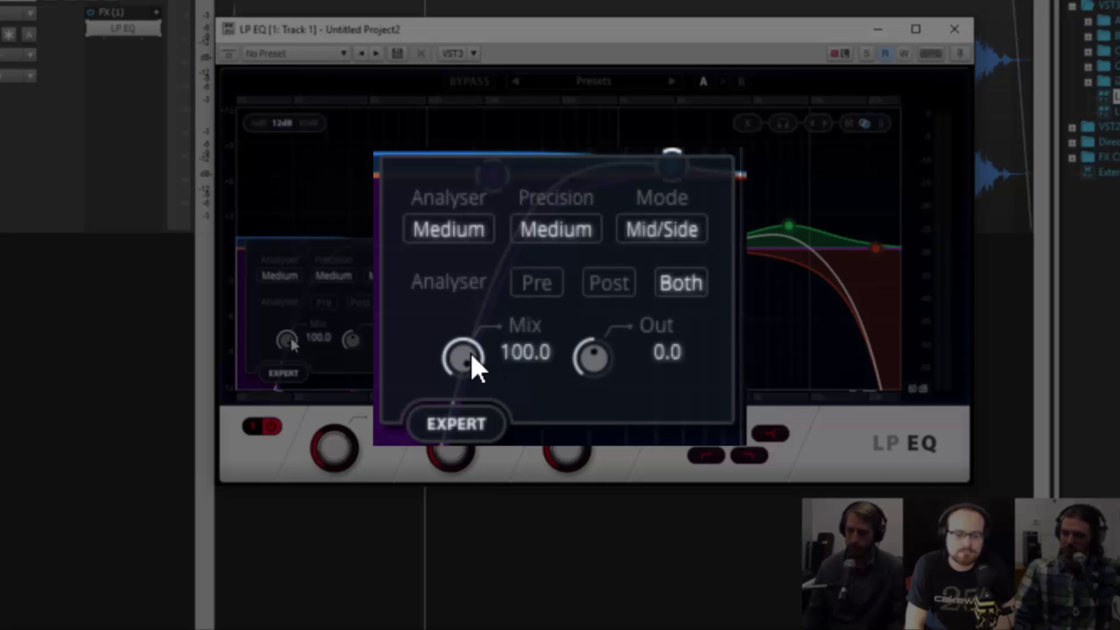
mouse_move(290, 341)
mouse_down()
mouse_move(292, 385)
mouse_move(304, 333)
mouse_up()
click(283, 372)
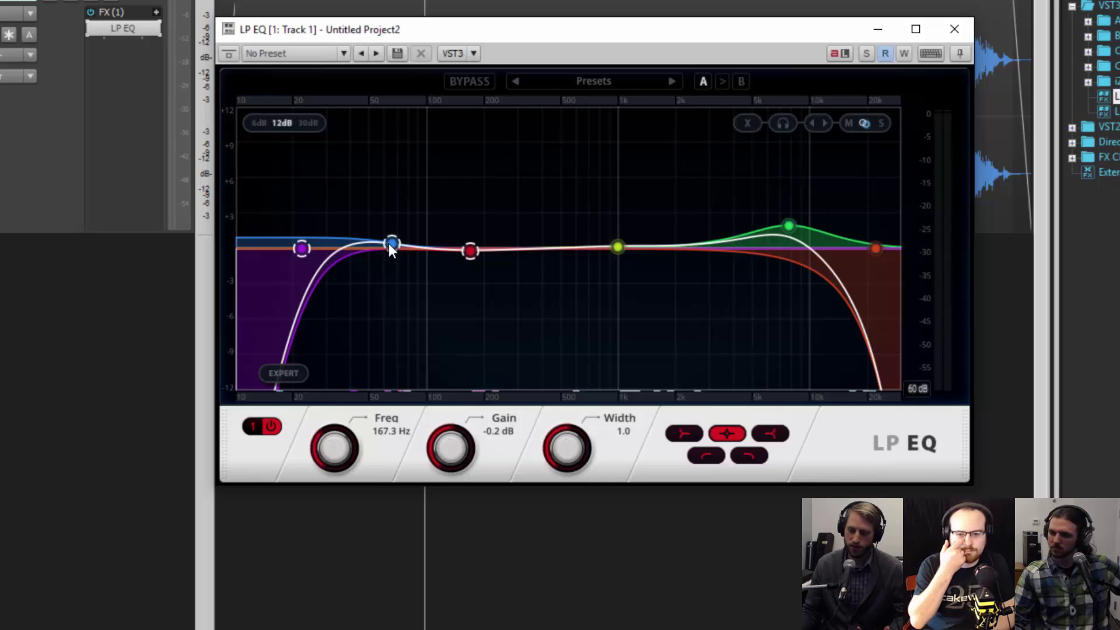
Step: Shift the grouped low bands together, bringing the lower bell to about 180 Hz and -0.9 dB, and deselect them
drag(391, 243, 401, 239)
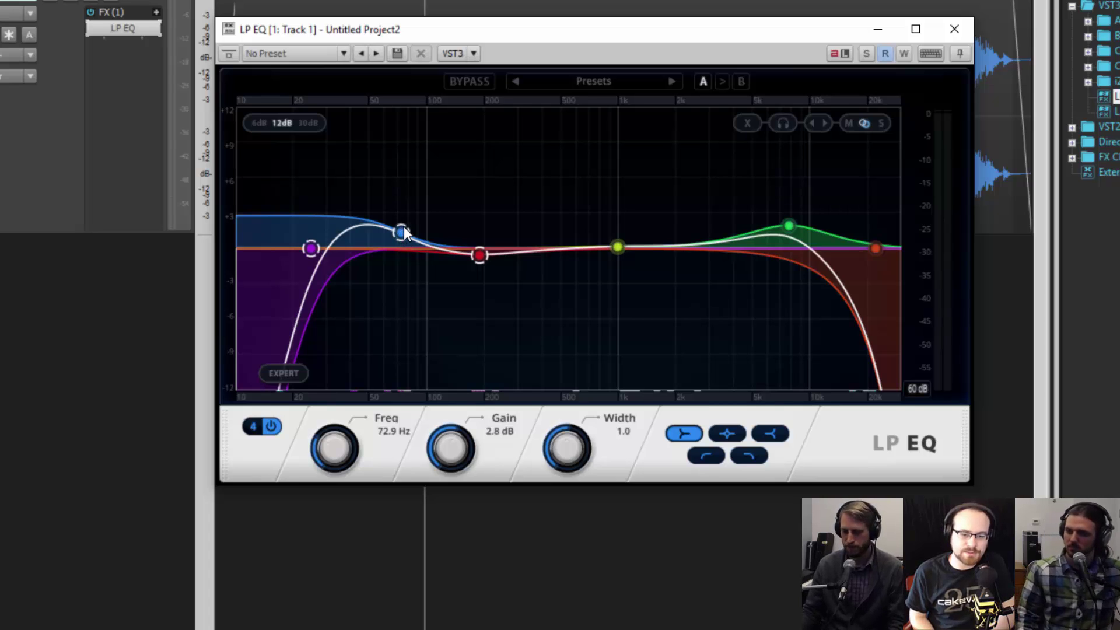
click(478, 254)
click(475, 200)
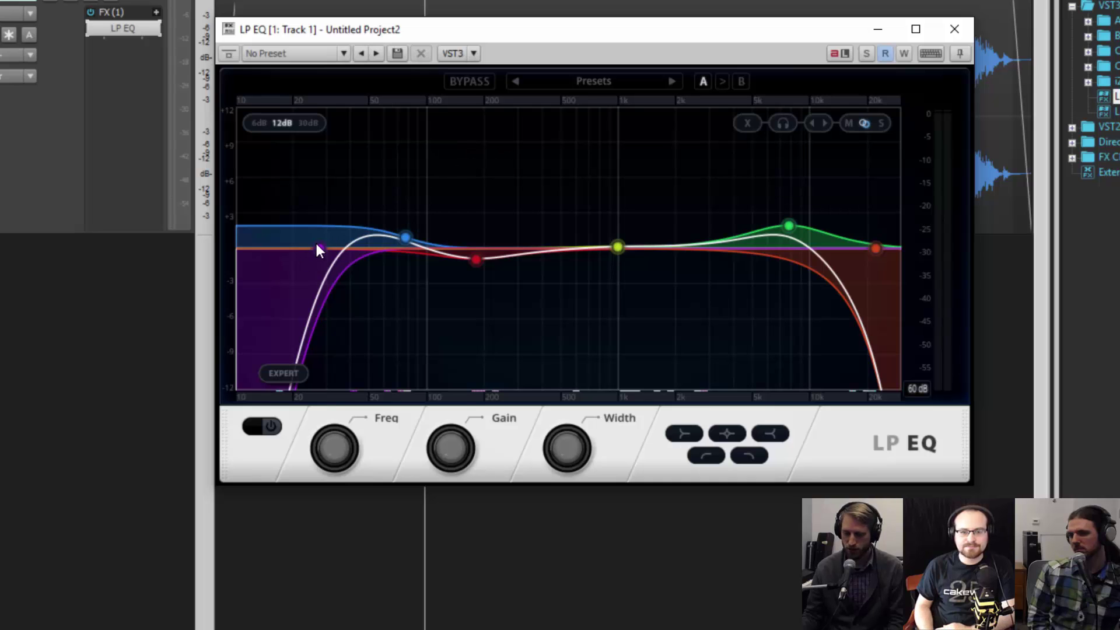
Step: Reopen the expert settings to examine the Mix amount
click(288, 368)
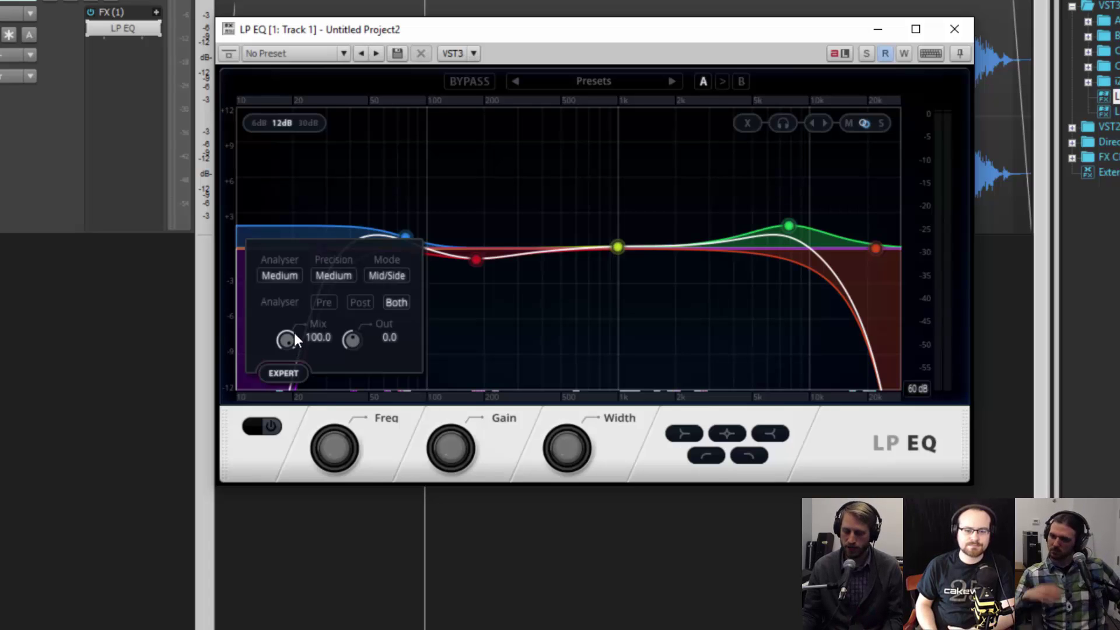
drag(286, 343, 312, 407)
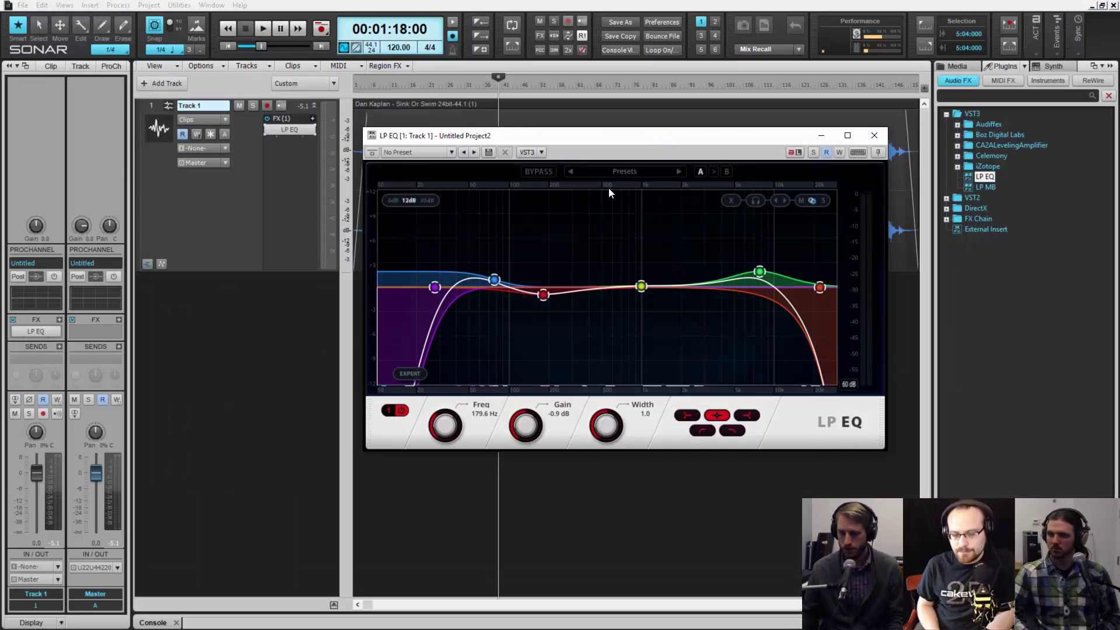
Step: Delete all EQ bands and, with the EQ window moved below the waveform, play the track from slightly earlier in the timeline
click(731, 201)
drag(614, 140, 599, 261)
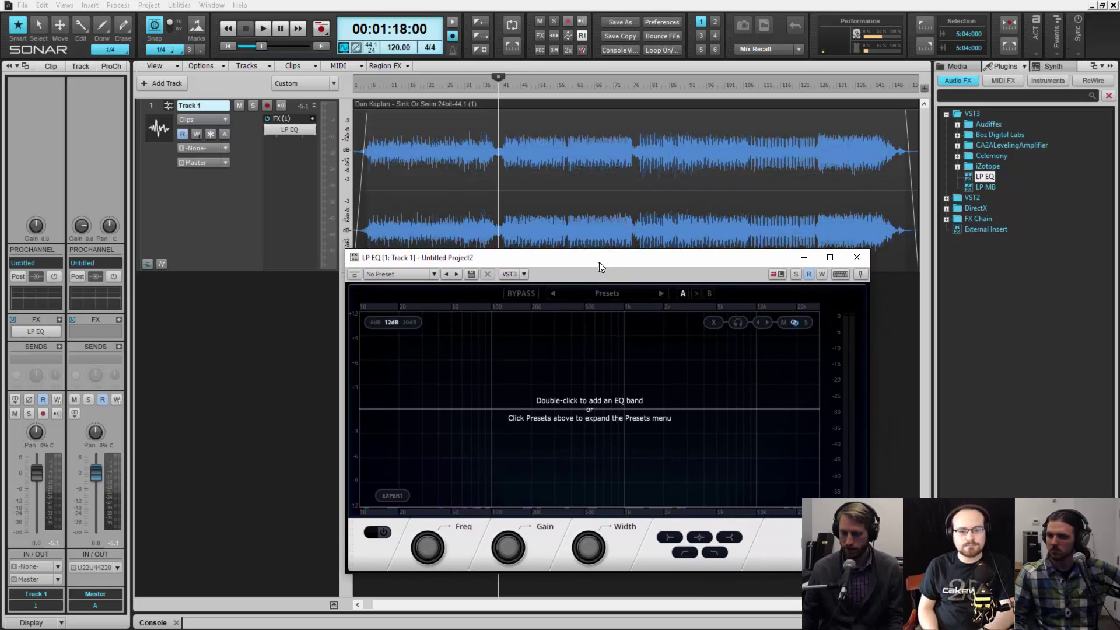
click(498, 84)
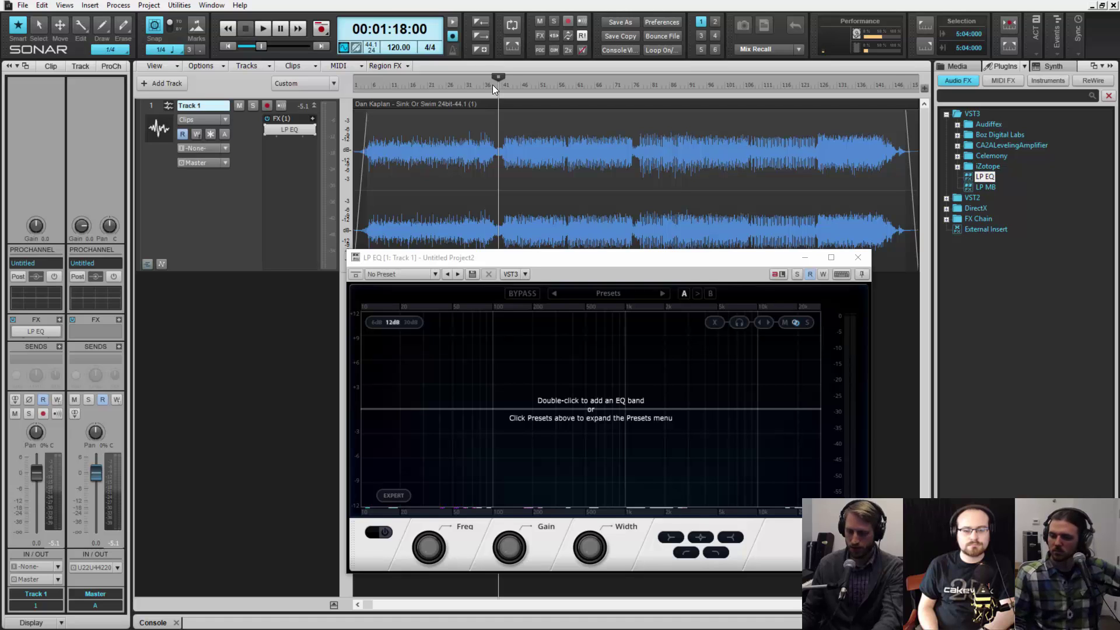
click(486, 85)
key(space)
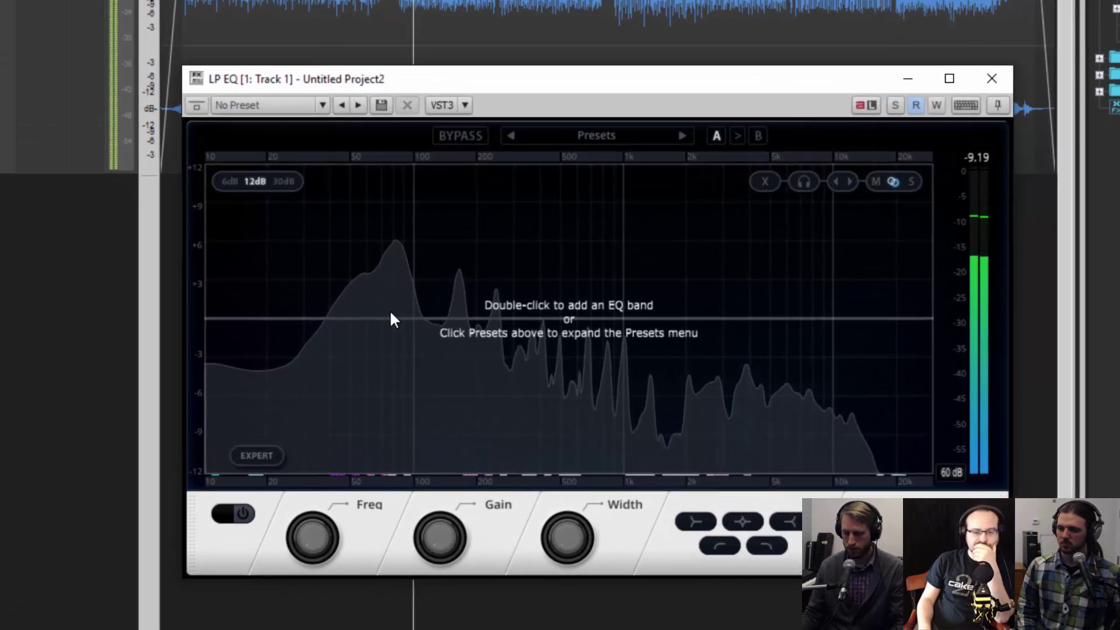
Step: Add a bell band at about 77.5 Hz and boost it to about 4.7 dB, soloing it to audition the frequency range
double_click(499, 359)
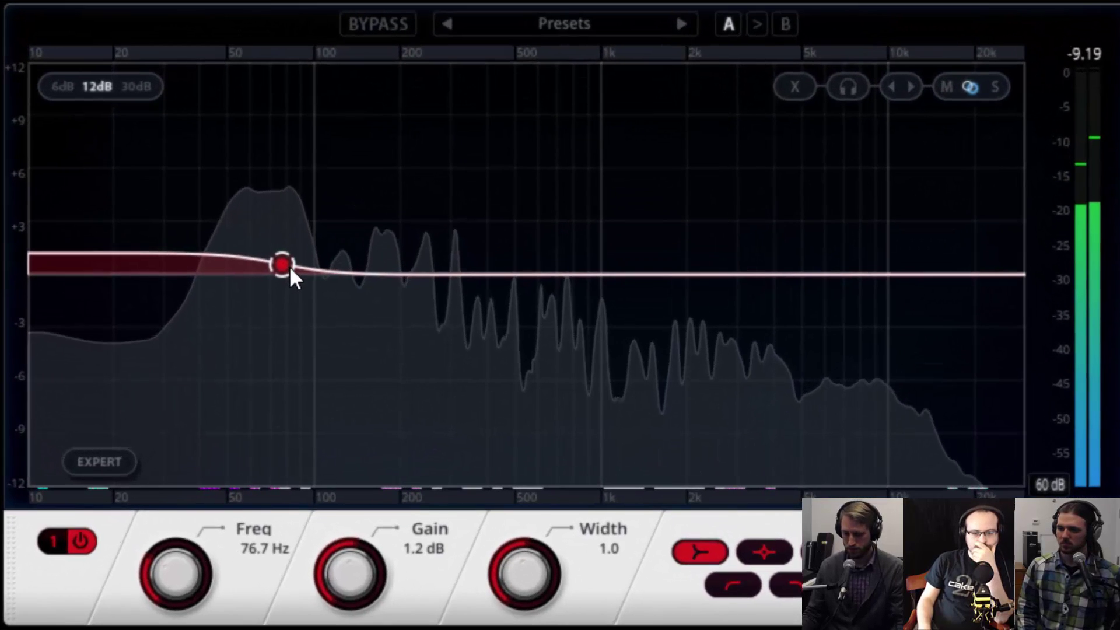
click(764, 551)
click(846, 88)
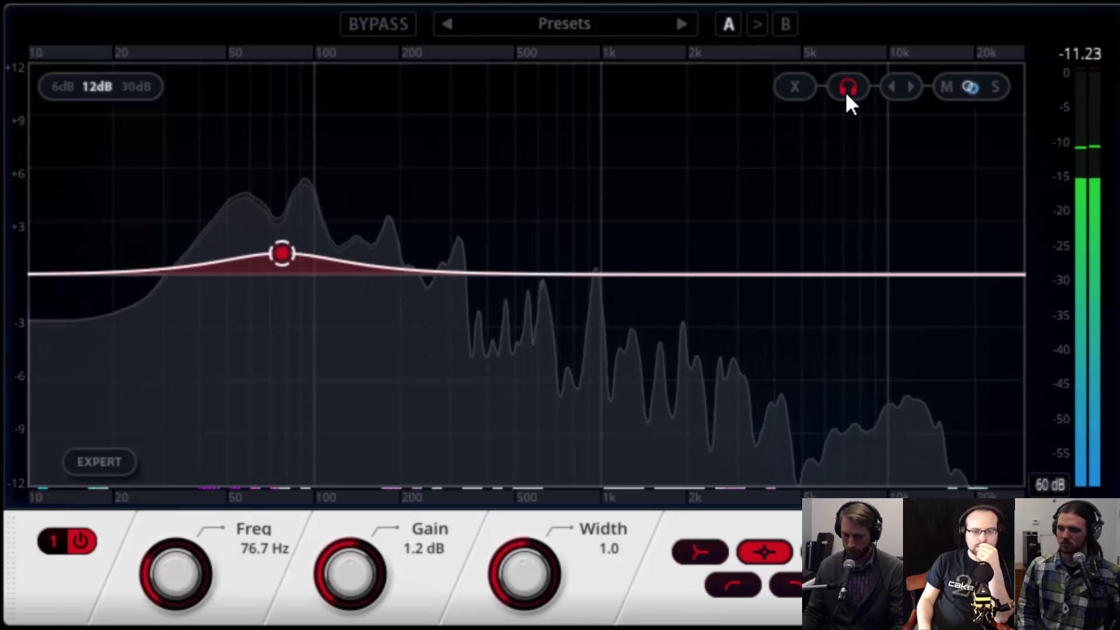
drag(282, 253, 280, 188)
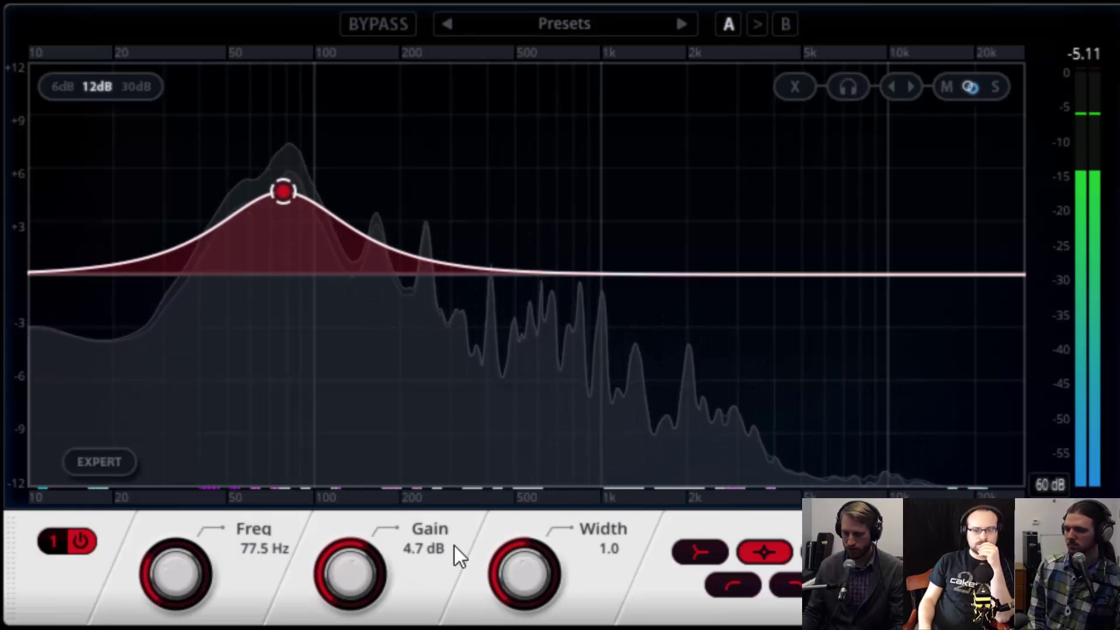
Step: Set the gain of the low bell band to -2 dB
click(410, 547)
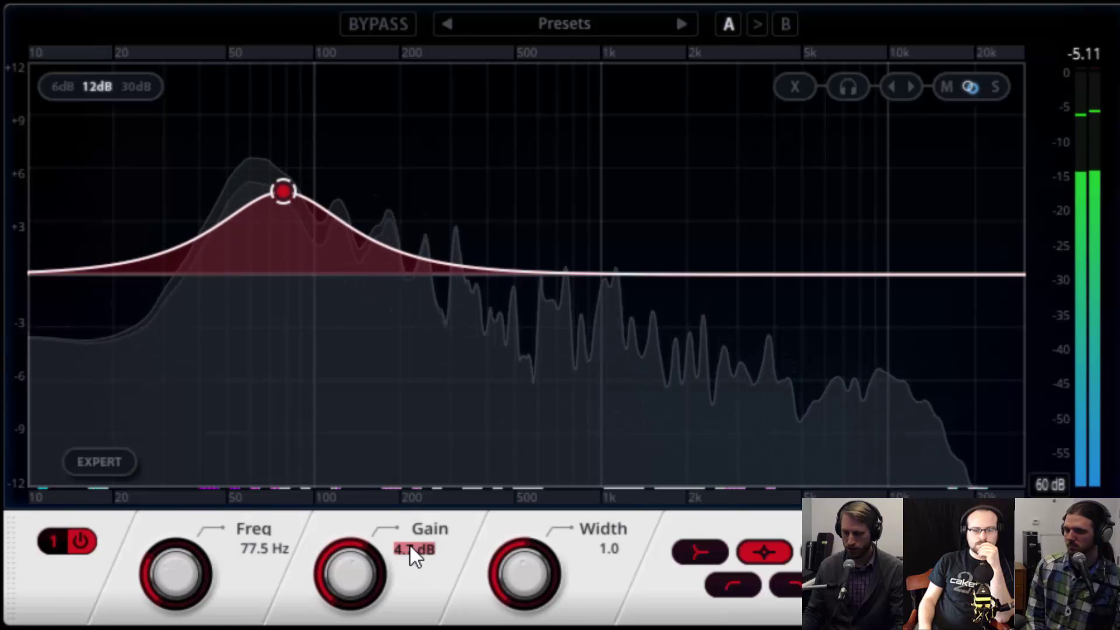
text(-2)
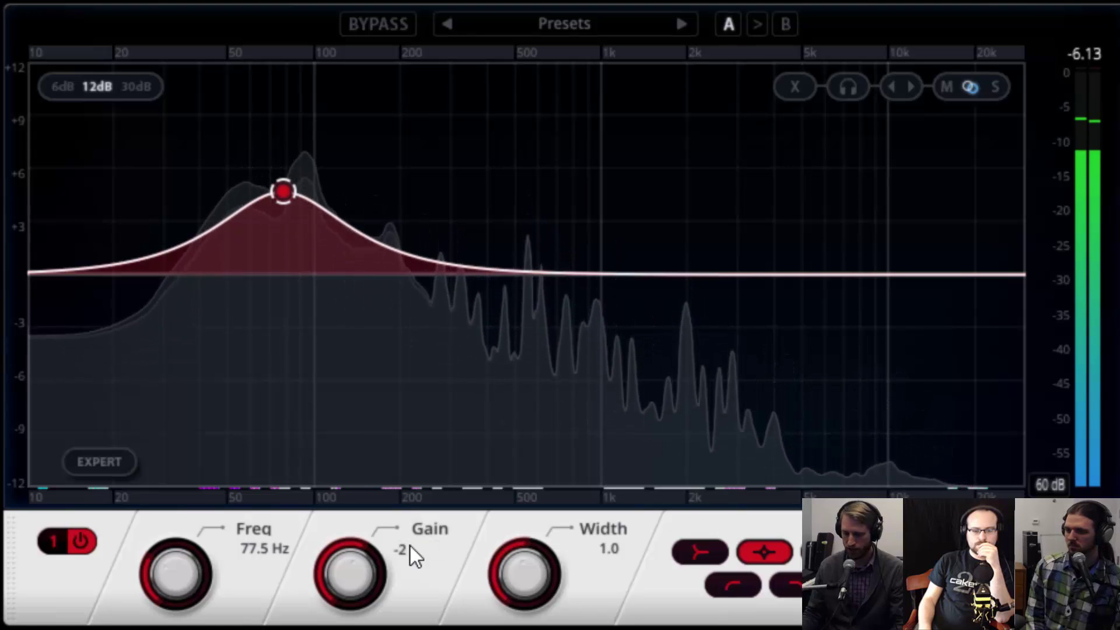
key(Return)
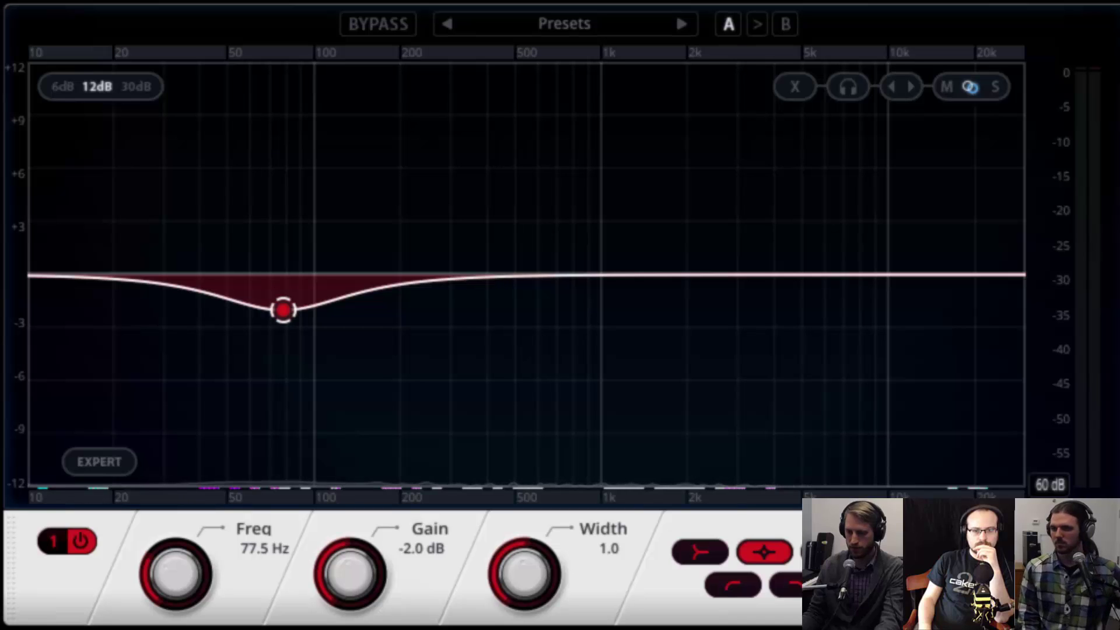
Step: Resume playback and add a bell band at about 3834 Hz that acts only on the side channel
key(space)
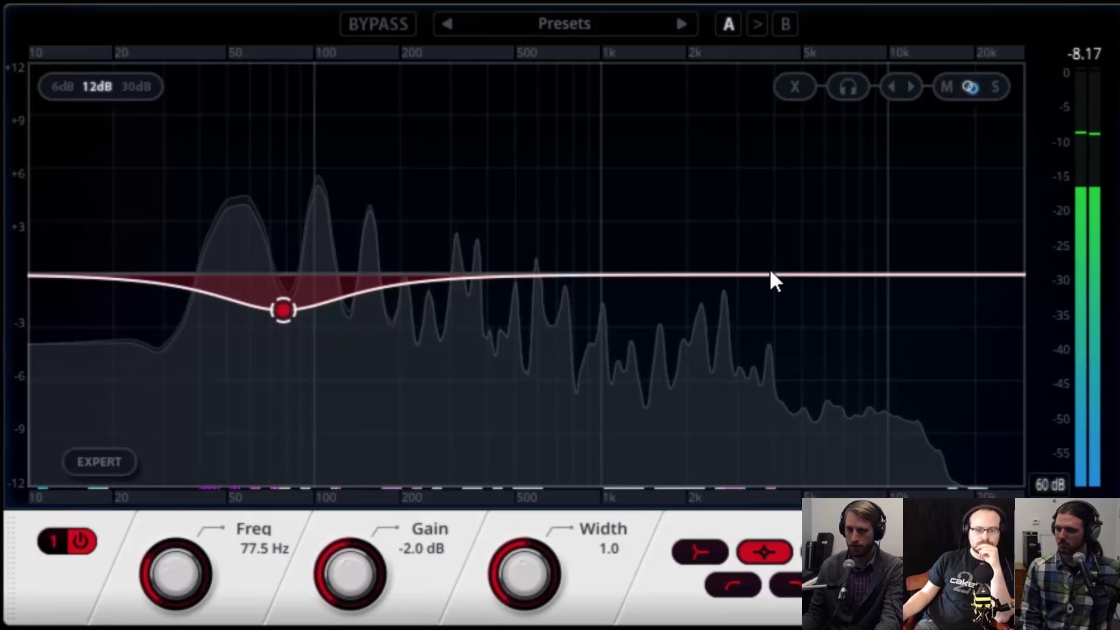
double_click(769, 269)
click(994, 87)
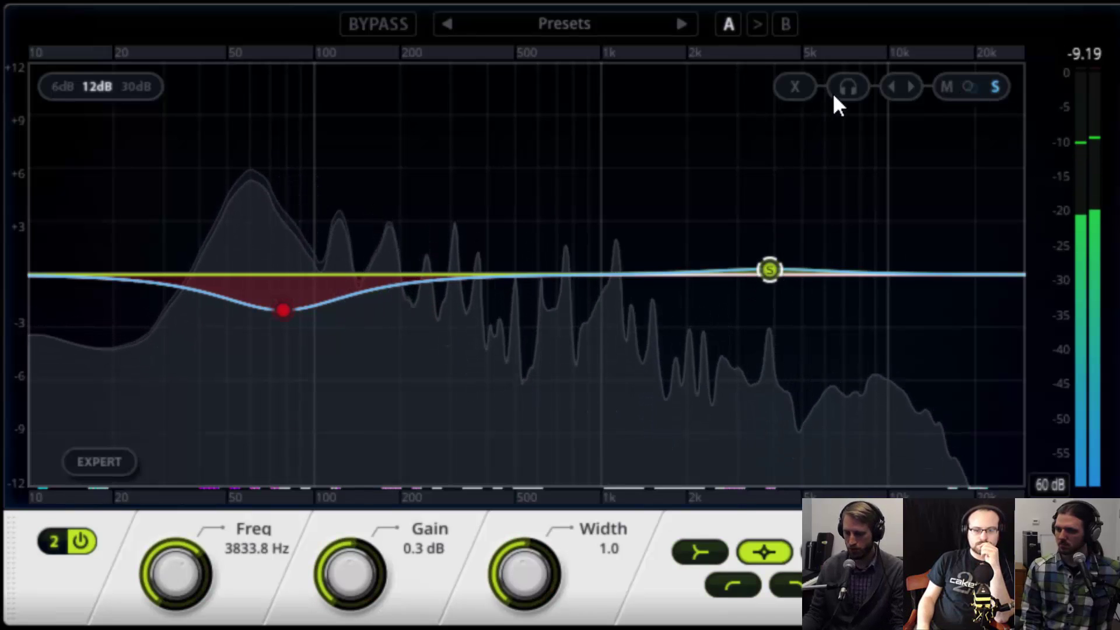
Step: Boost the side-channel band to about 4.1 dB at 3260 Hz while soloing it, and turn its solo off
click(849, 86)
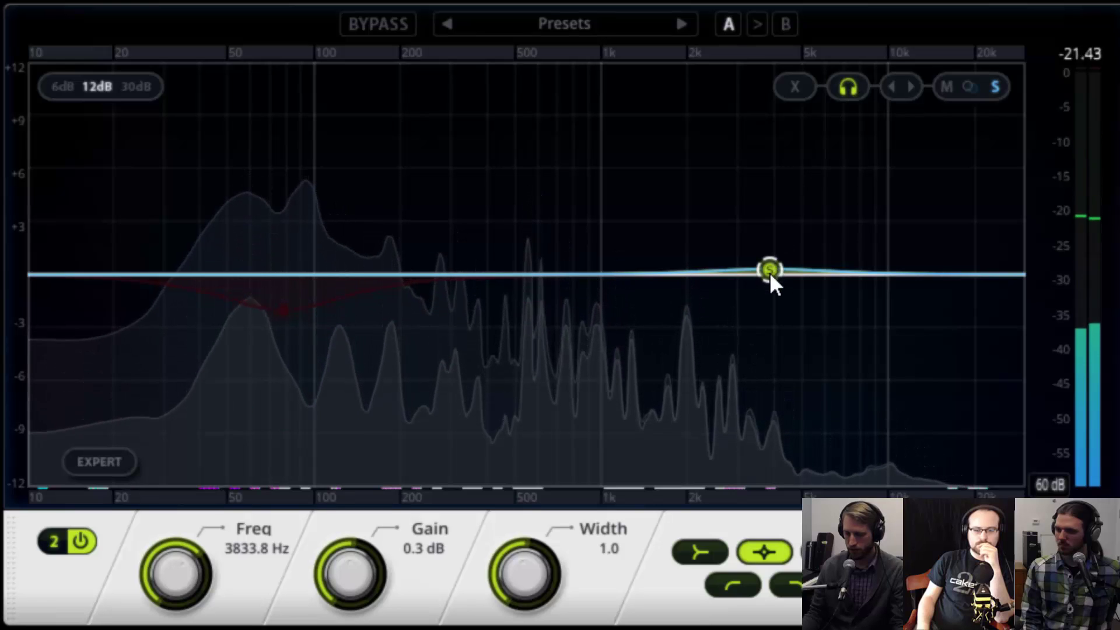
drag(769, 271, 751, 208)
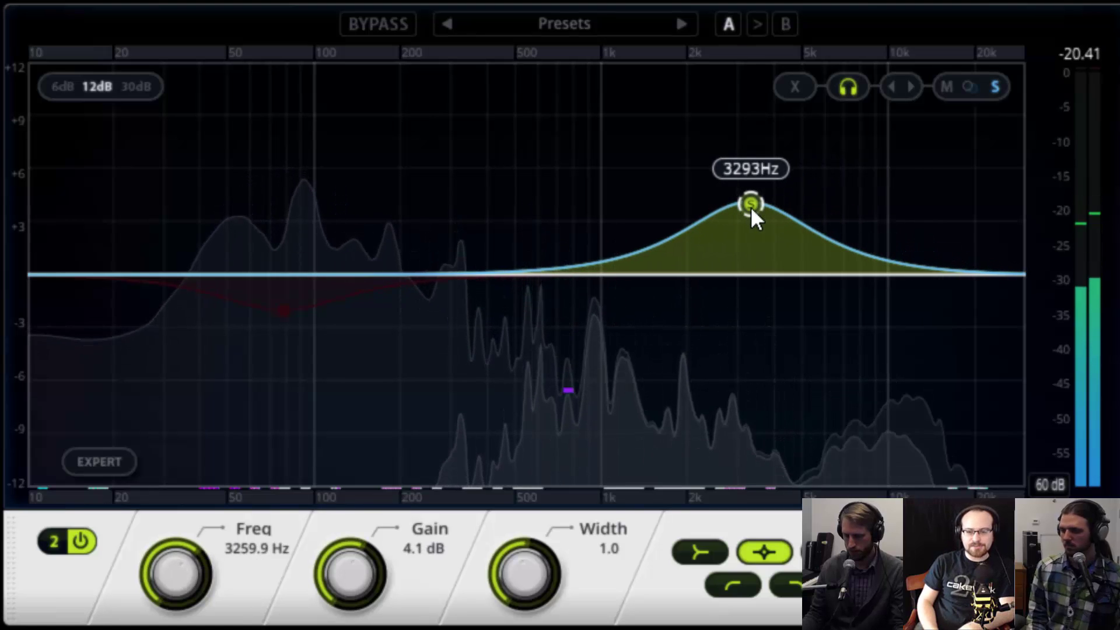
click(848, 88)
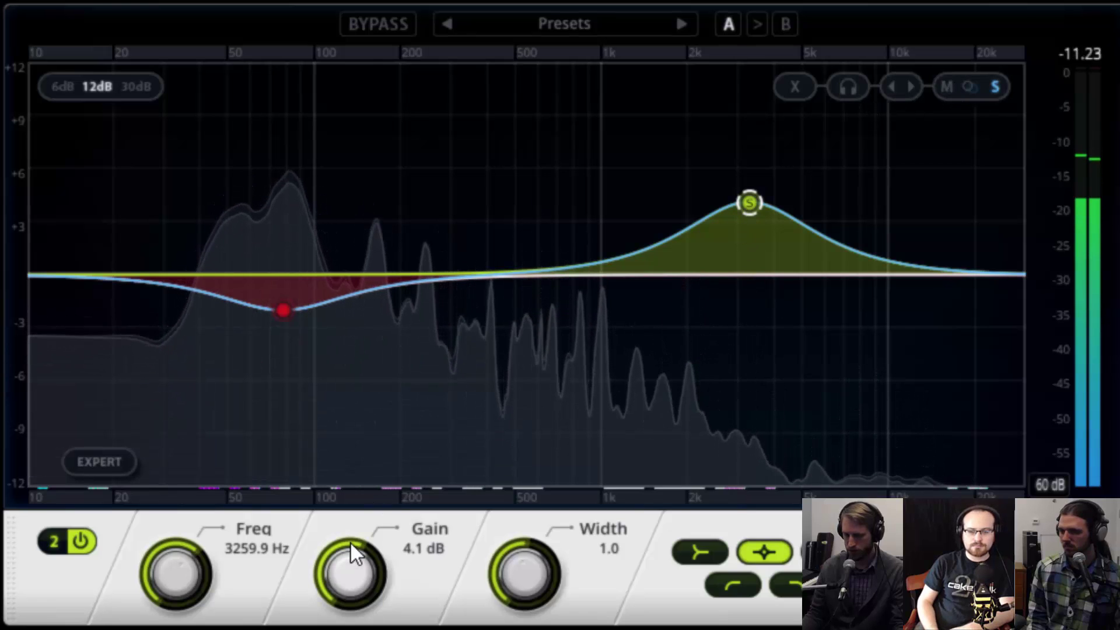
Step: Set the side-channel band's gain to 2 dB and slightly lower the gain of the bell band at about 369 Hz
mouse_move(348, 592)
mouse_down()
mouse_move(352, 604)
mouse_move(355, 590)
mouse_up()
double_click(425, 552)
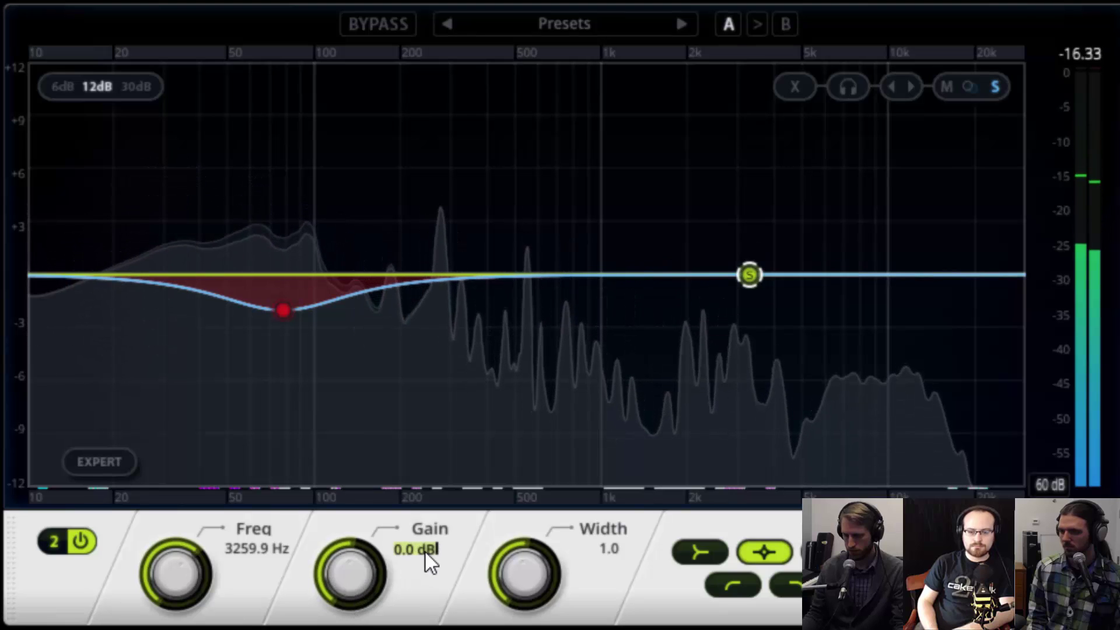
text(2)
key(Return)
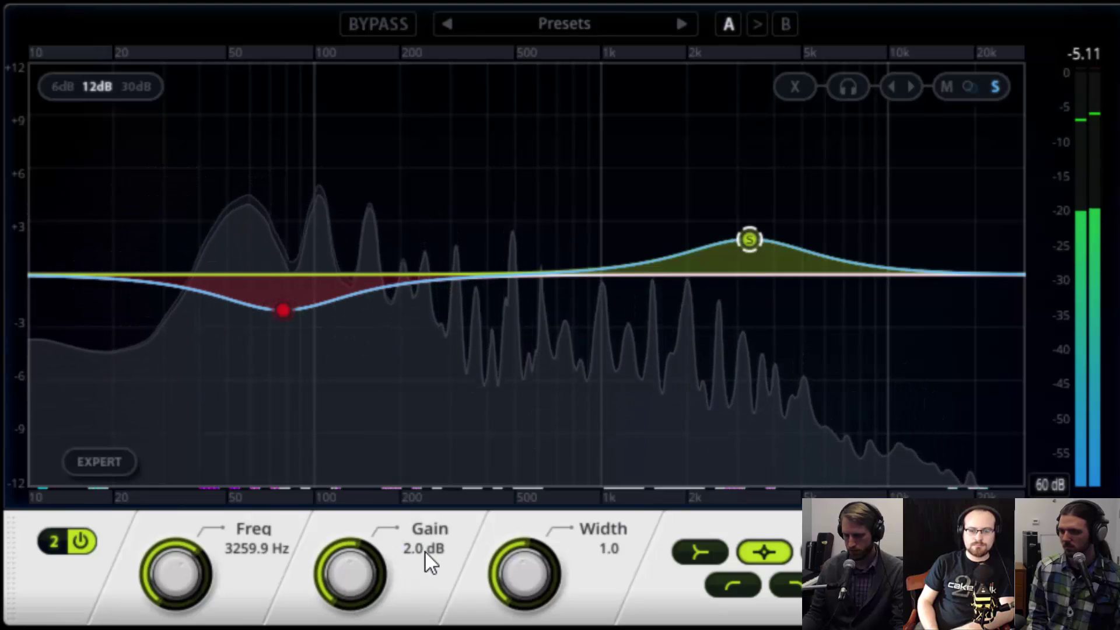
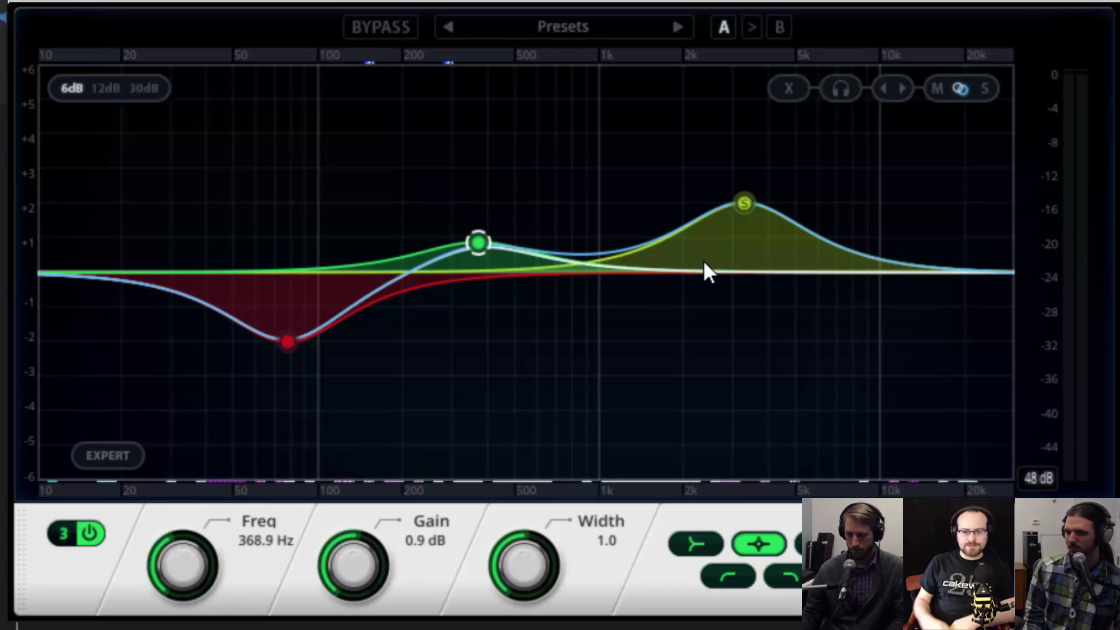
drag(476, 242, 476, 254)
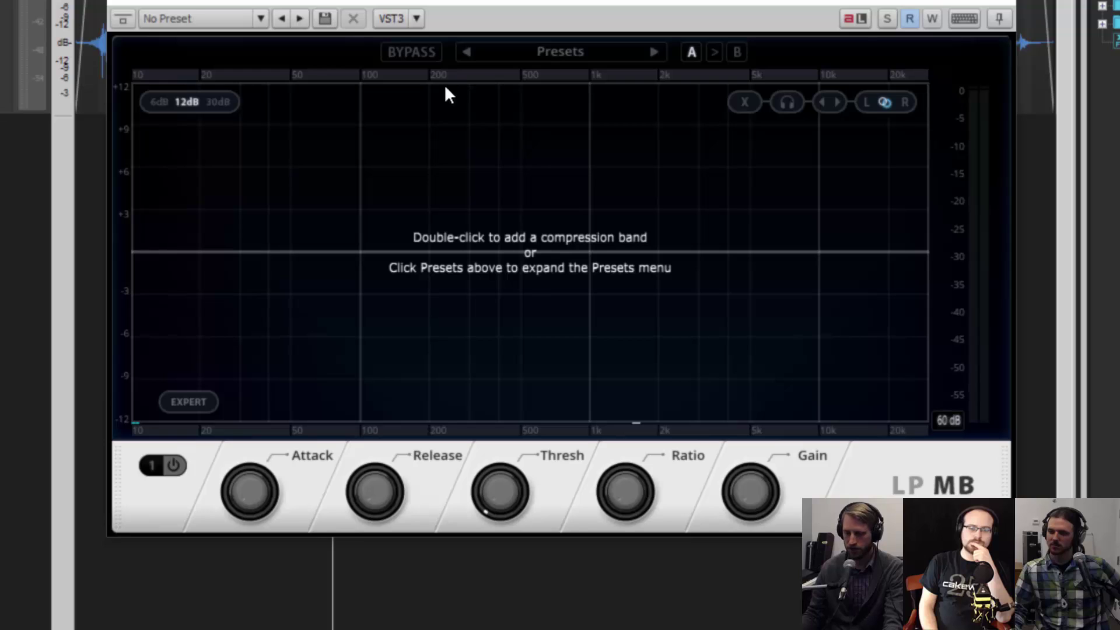
Step: In the LP MB plug-in, add two compression bands and join their facing edges into a shared crossover at about 420 Hz
double_click(419, 240)
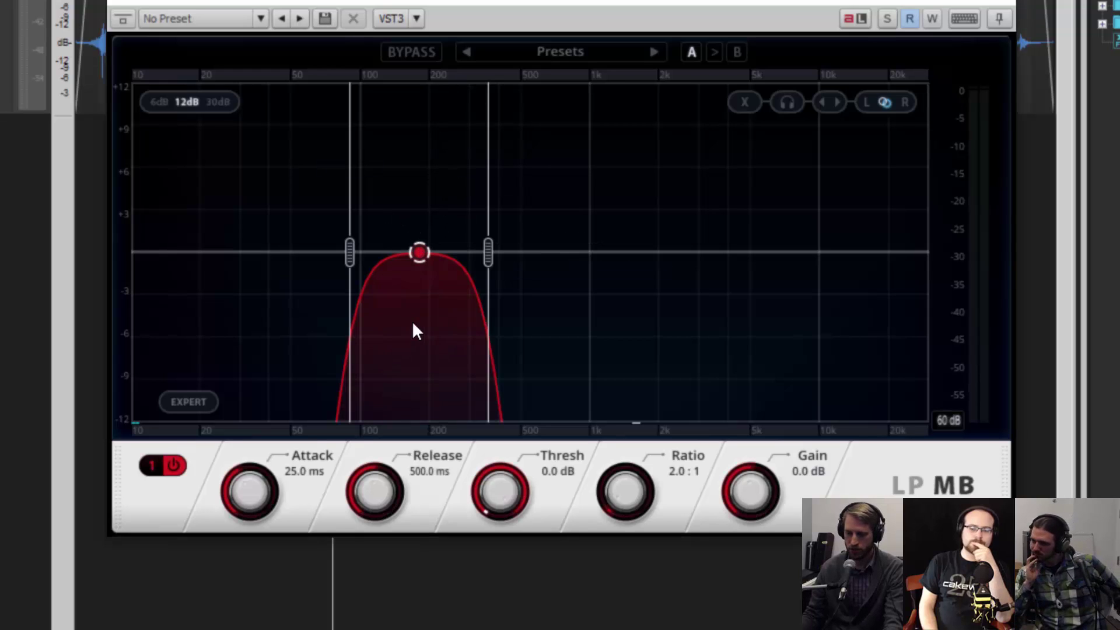
double_click(586, 254)
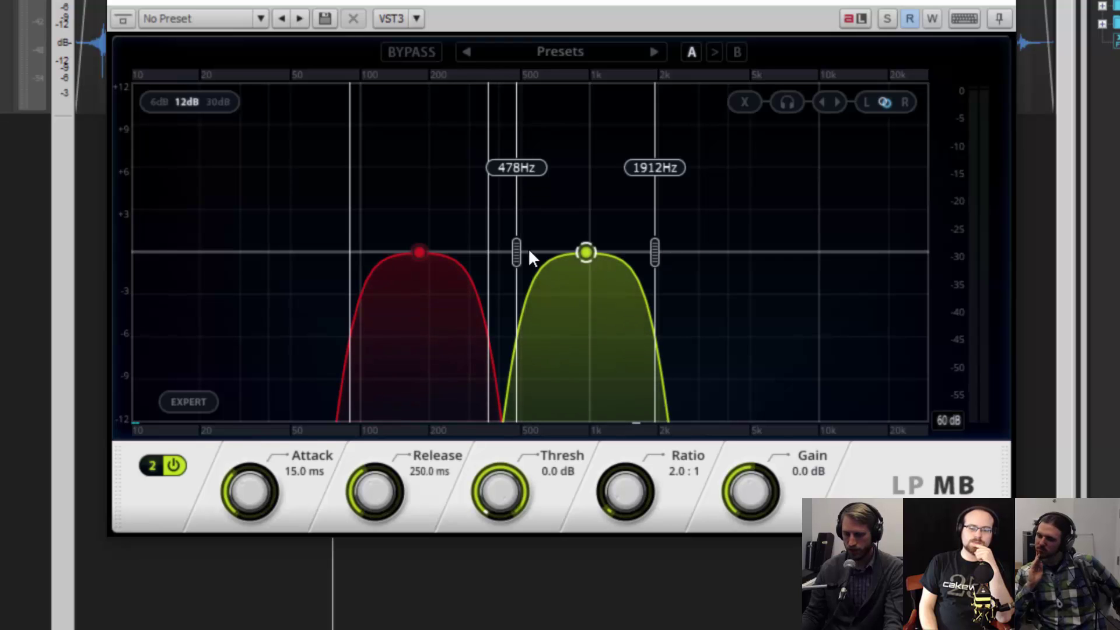
drag(516, 257, 504, 261)
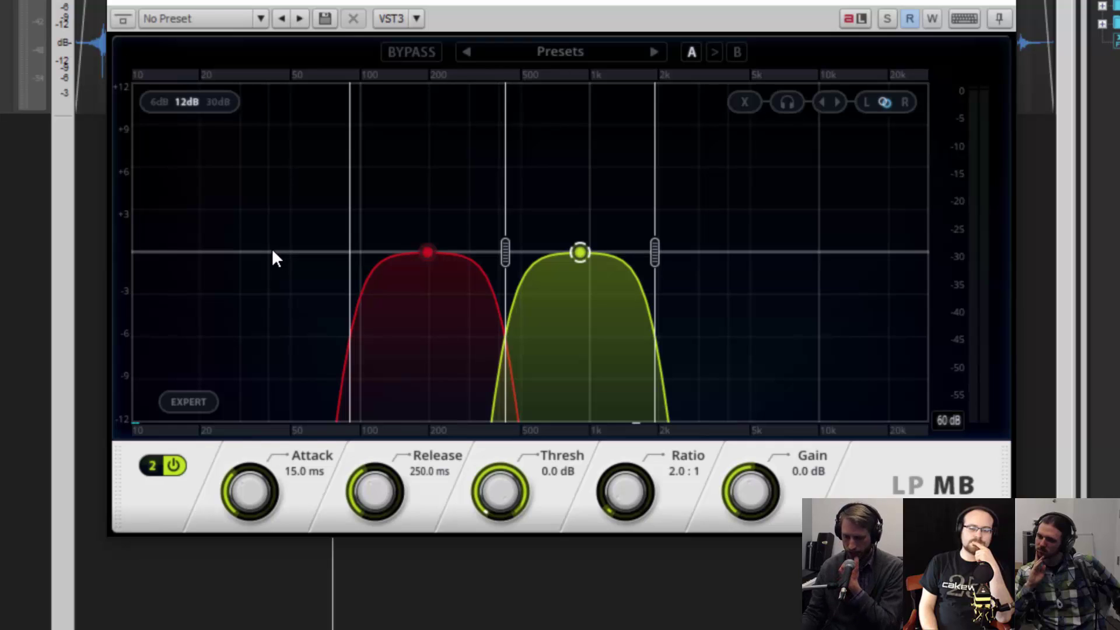
Step: Extend the low compression band down to the bottom of the spectrum and move the shared crossover to about 100 Hz
drag(346, 254, 327, 250)
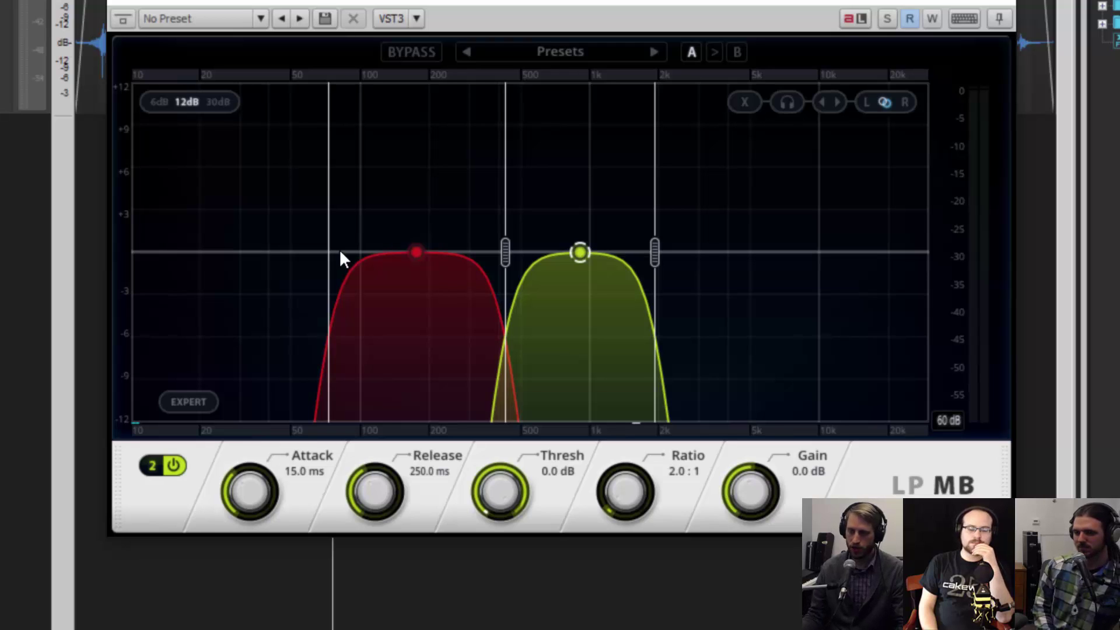
drag(327, 248, 107, 239)
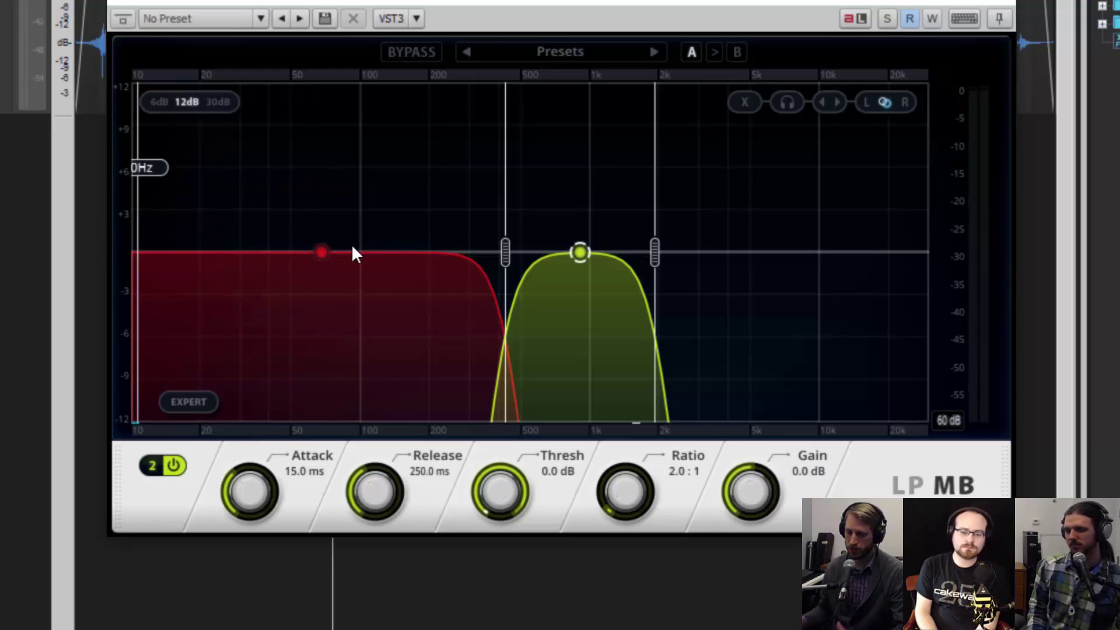
drag(502, 254, 365, 248)
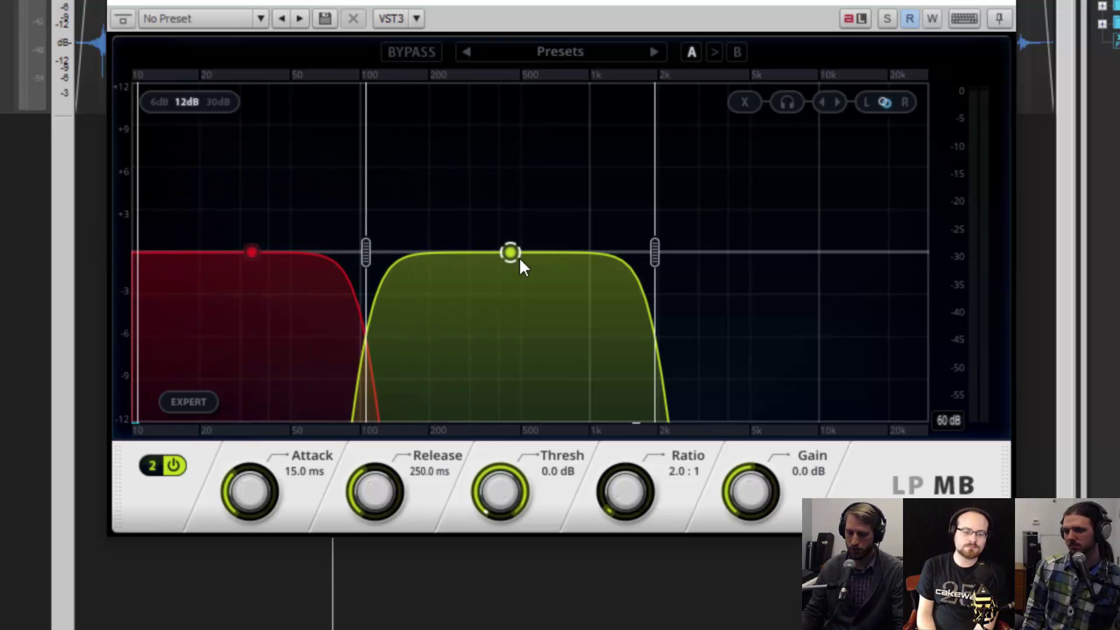
Step: Delete the upper compression band and extend the remaining low band up to about 270 Hz during soloed playback
click(738, 104)
drag(371, 266, 443, 266)
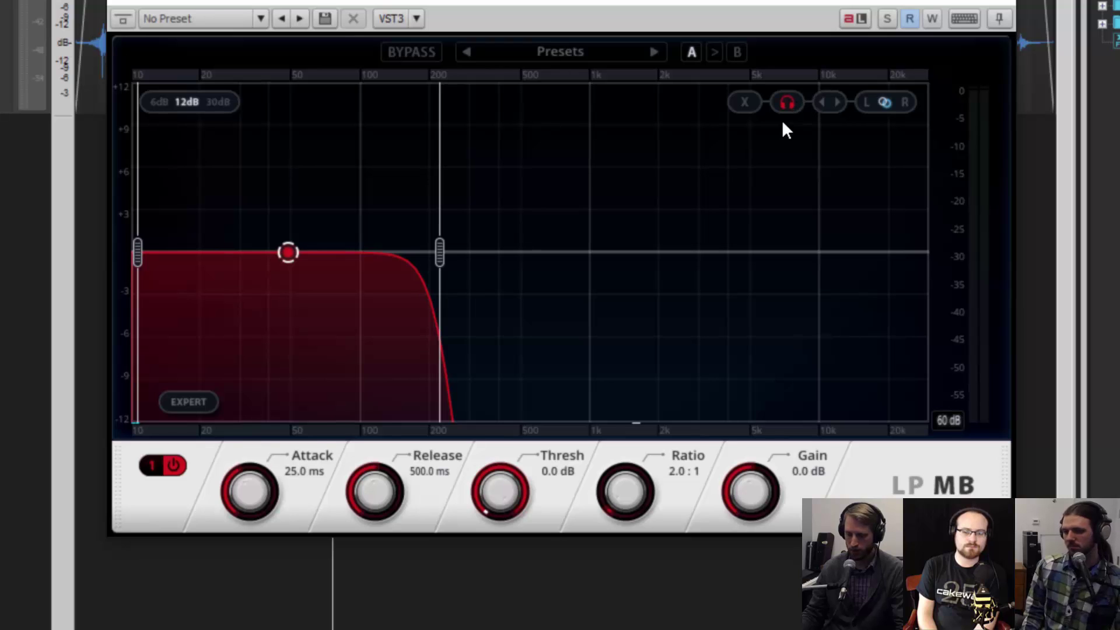
key(space)
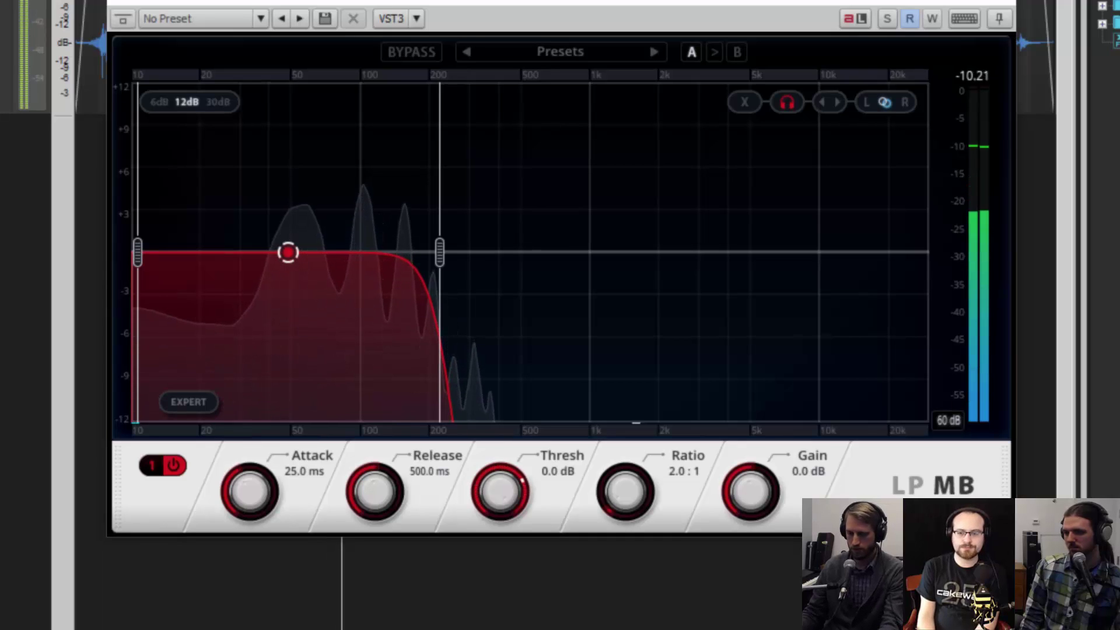
drag(446, 254, 507, 293)
drag(604, 378, 577, 380)
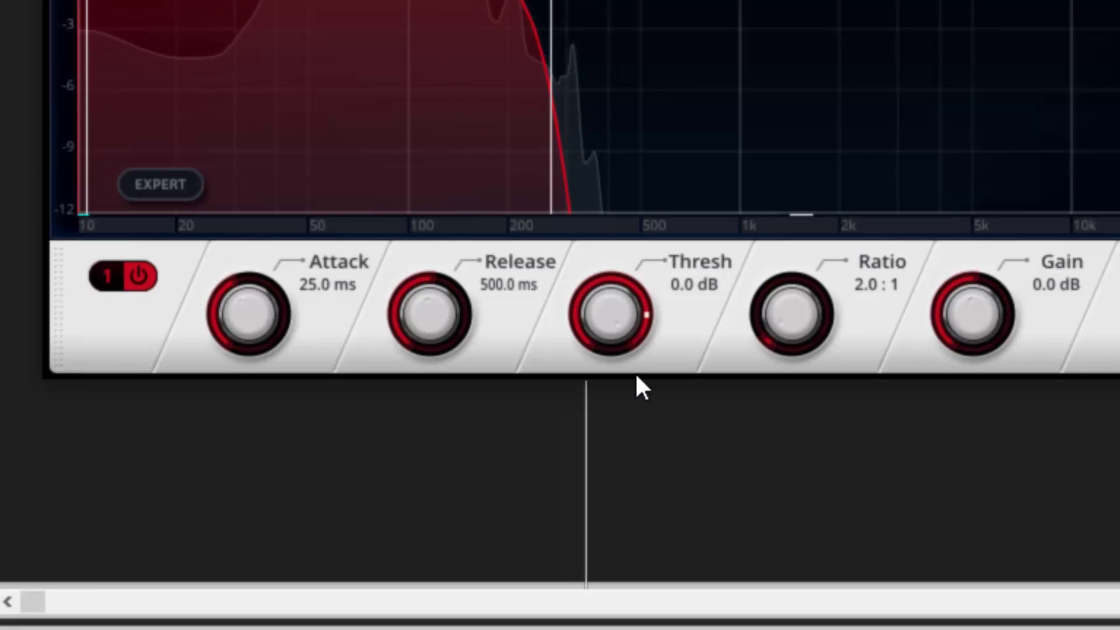
Step: Sweep the soloed low band's threshold while listening to the compression, and leave it at -41.8 dB
drag(613, 313, 624, 388)
drag(635, 350, 641, 342)
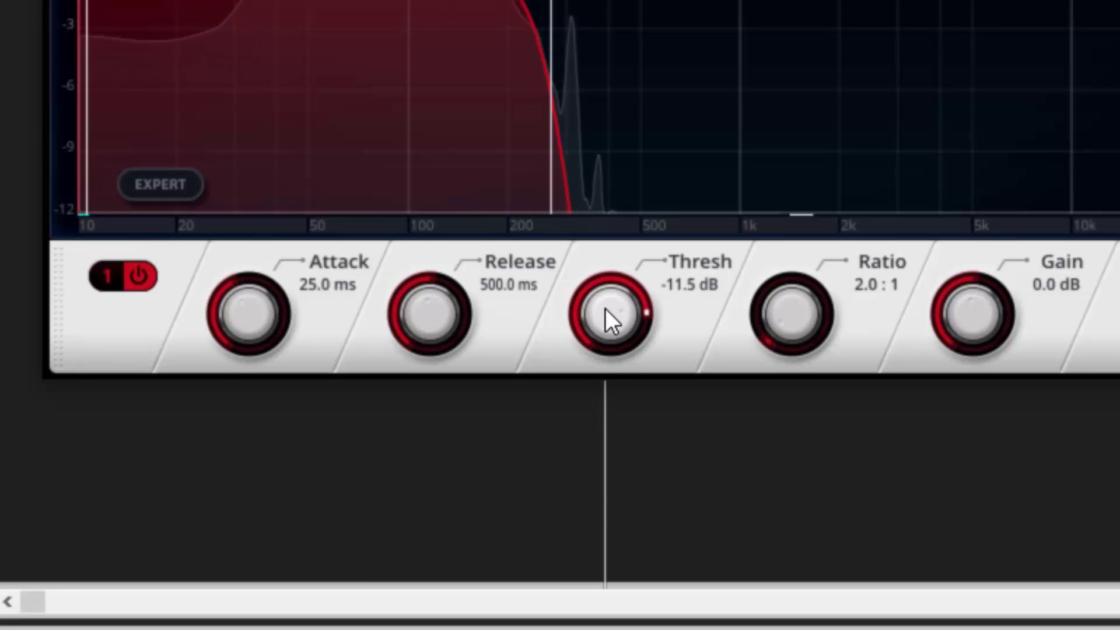
drag(610, 323, 622, 380)
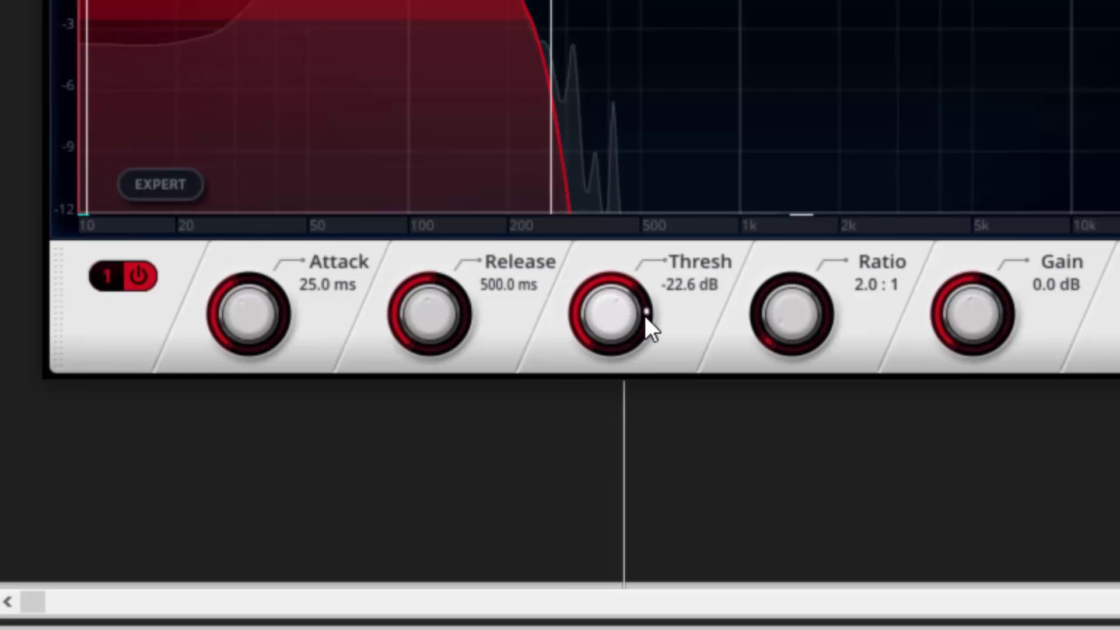
drag(645, 321, 643, 300)
drag(602, 332, 613, 362)
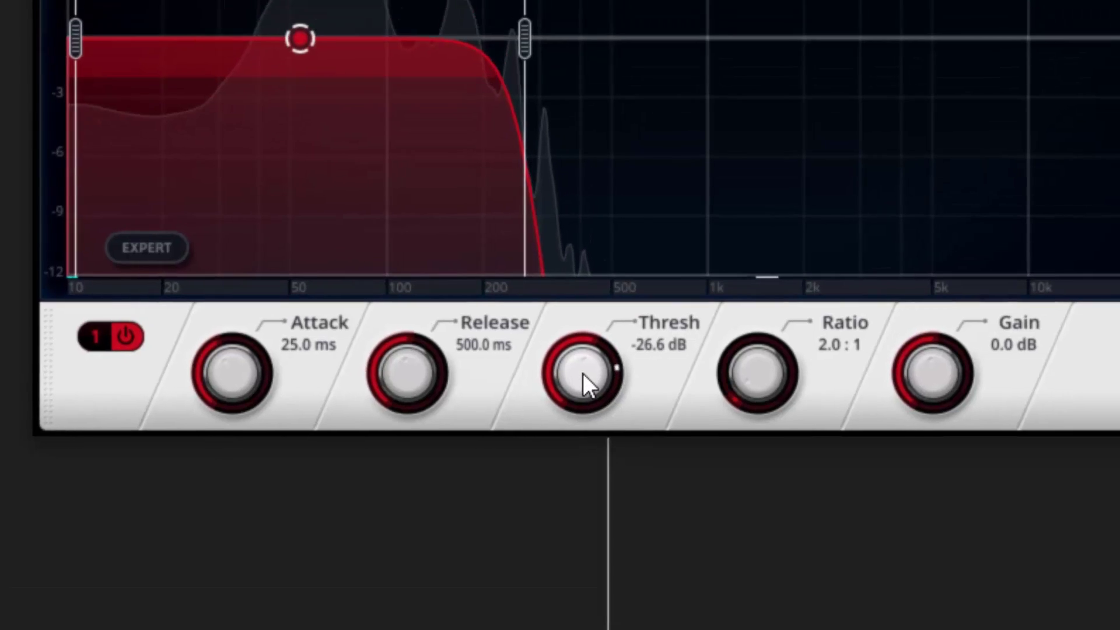
drag(615, 312, 610, 364)
drag(520, 542, 527, 497)
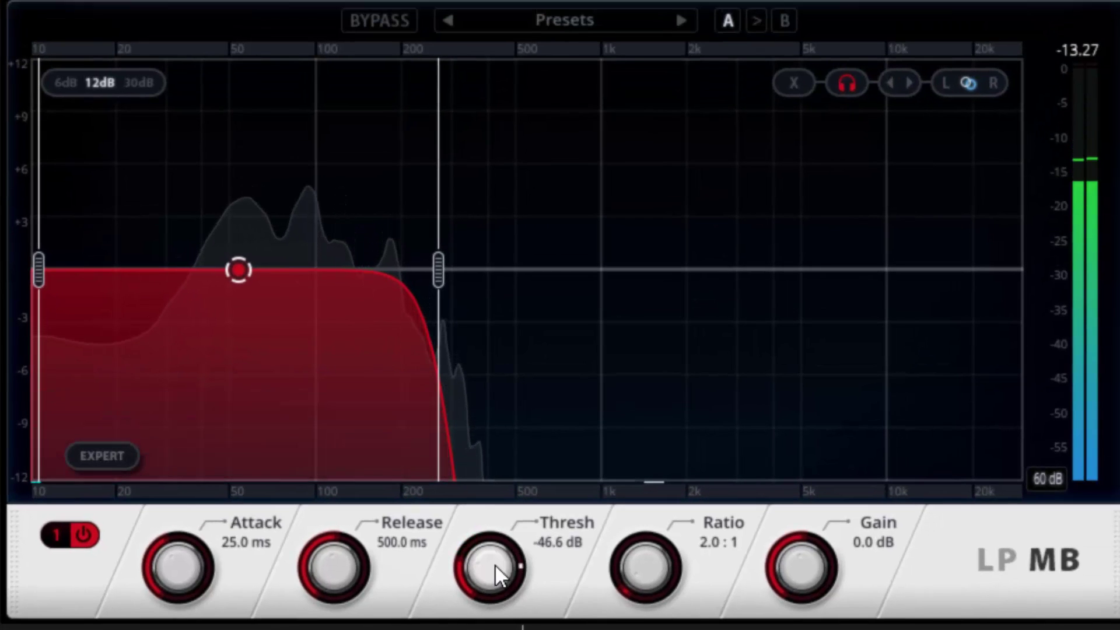
mouse_move(495, 564)
mouse_down()
mouse_move(495, 583)
mouse_move(491, 563)
mouse_up()
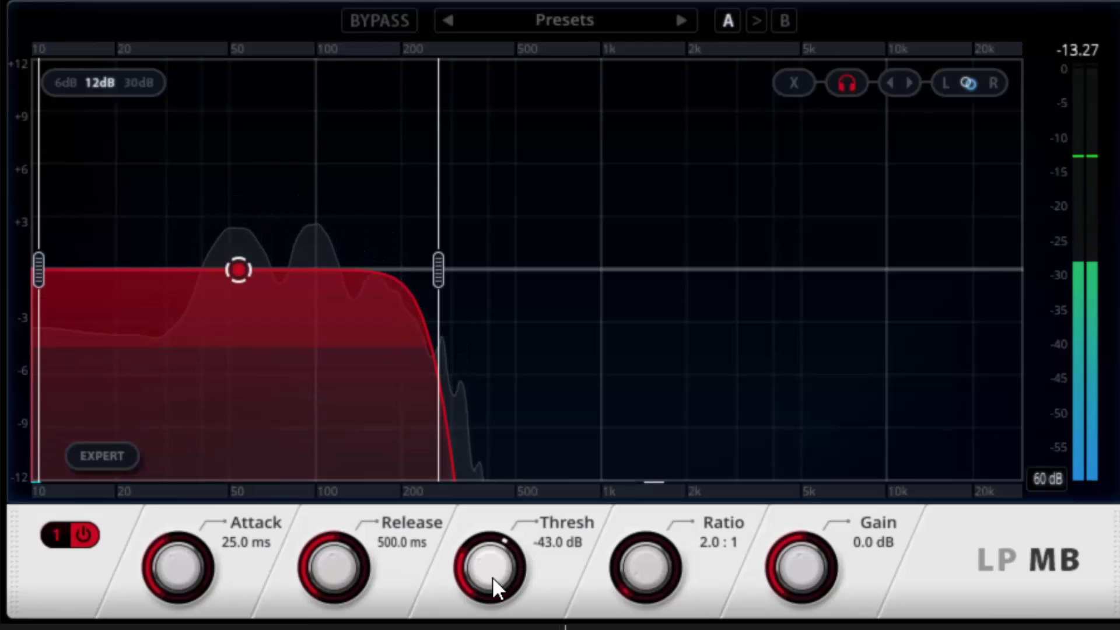
drag(494, 575, 495, 571)
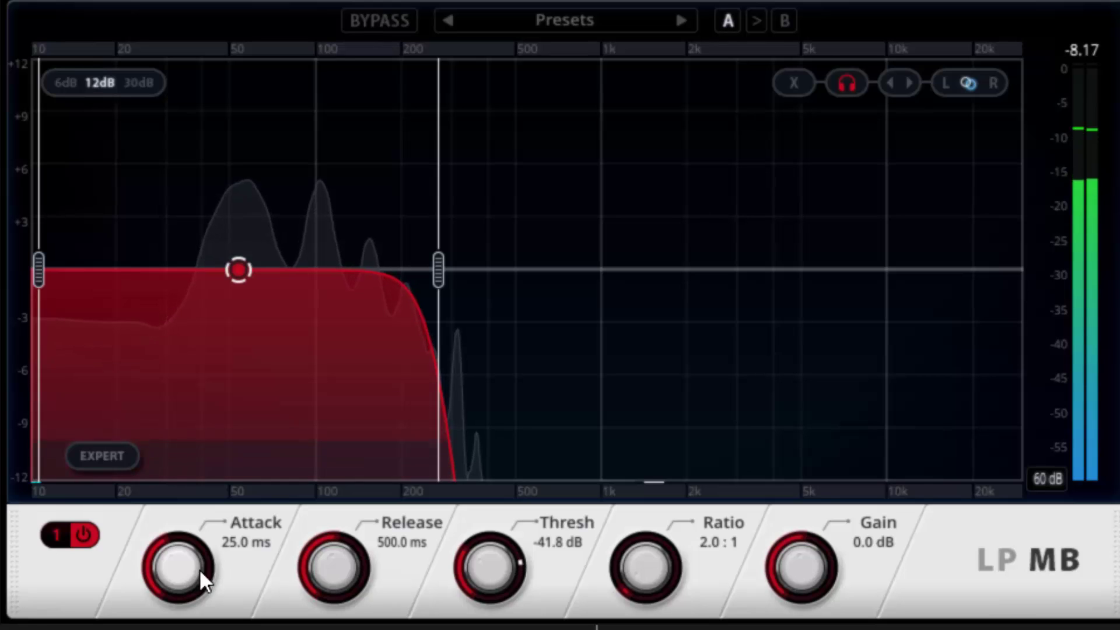
Step: Set the low band's attack to 71.4 ms and its threshold to -21.6 dB, ending with its solo turned off
drag(189, 573, 201, 527)
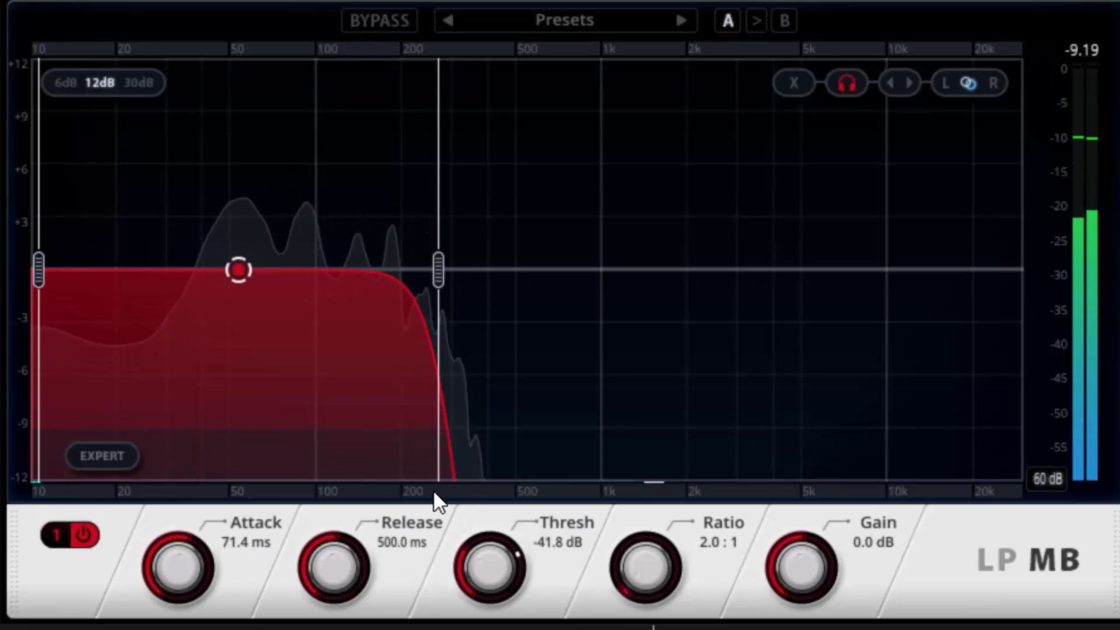
drag(489, 536, 487, 588)
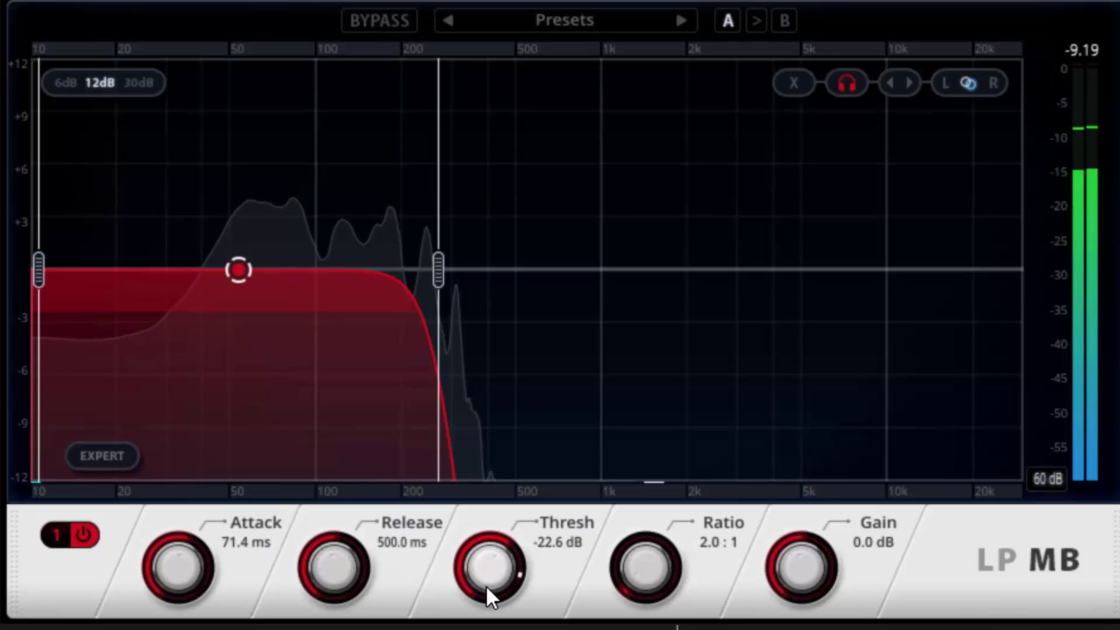
drag(481, 590, 497, 557)
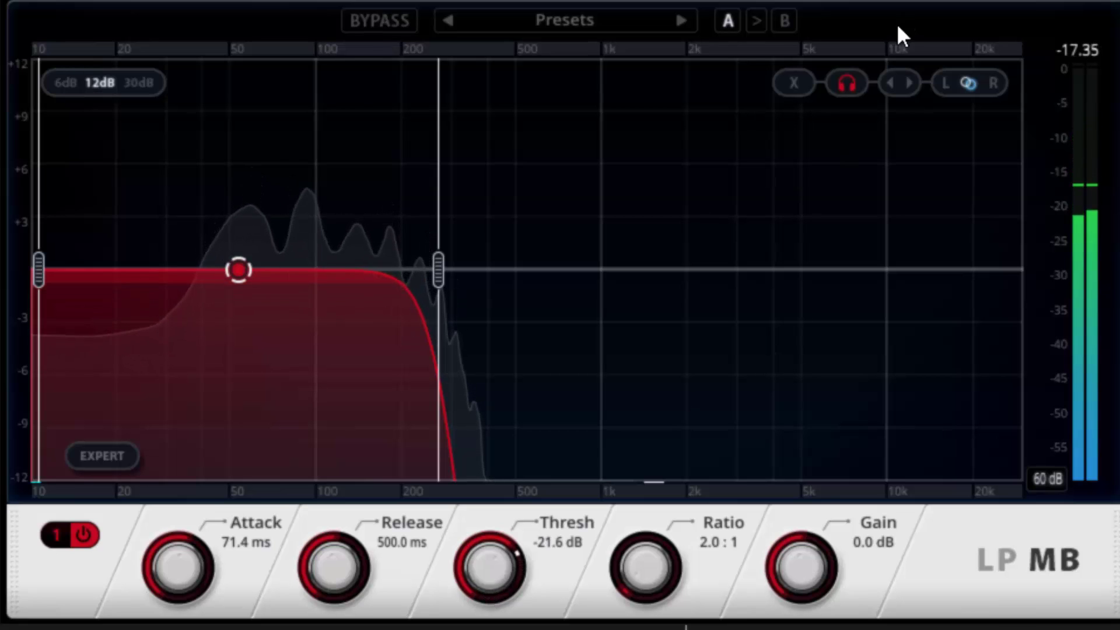
click(835, 76)
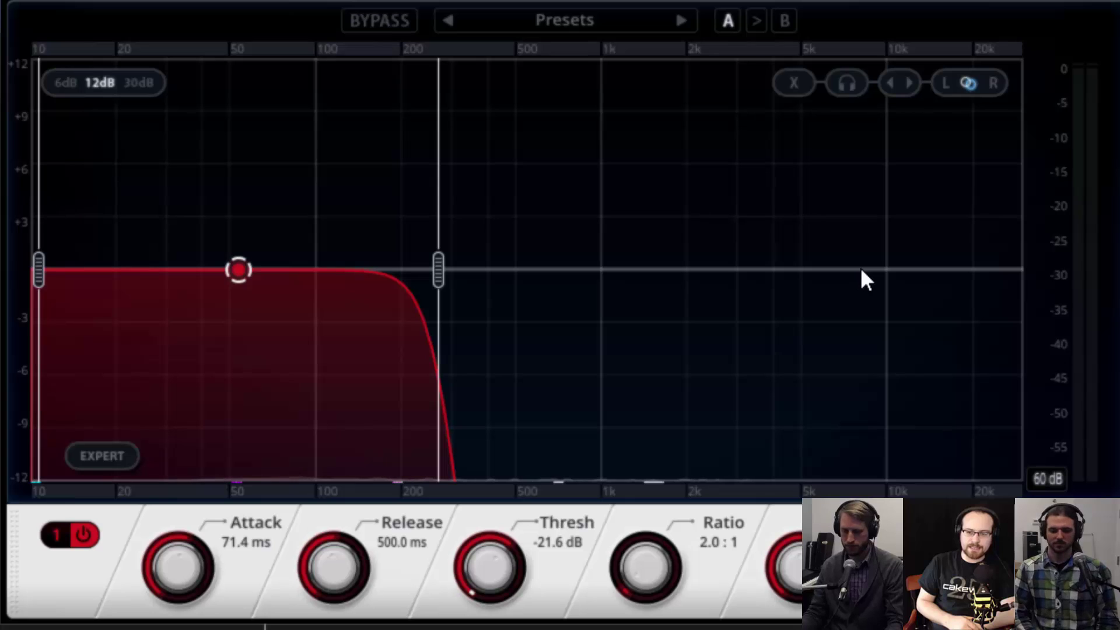
Step: In the expert settings, switch the mode to Mid/Side and set the analyzer to show Both
click(95, 453)
click(267, 309)
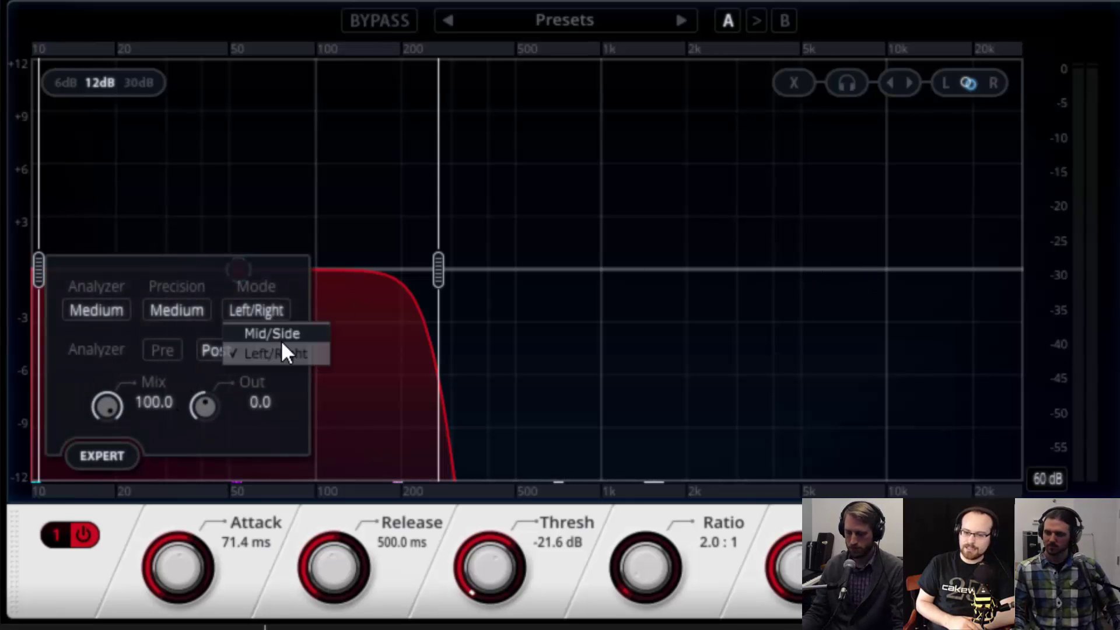
click(281, 333)
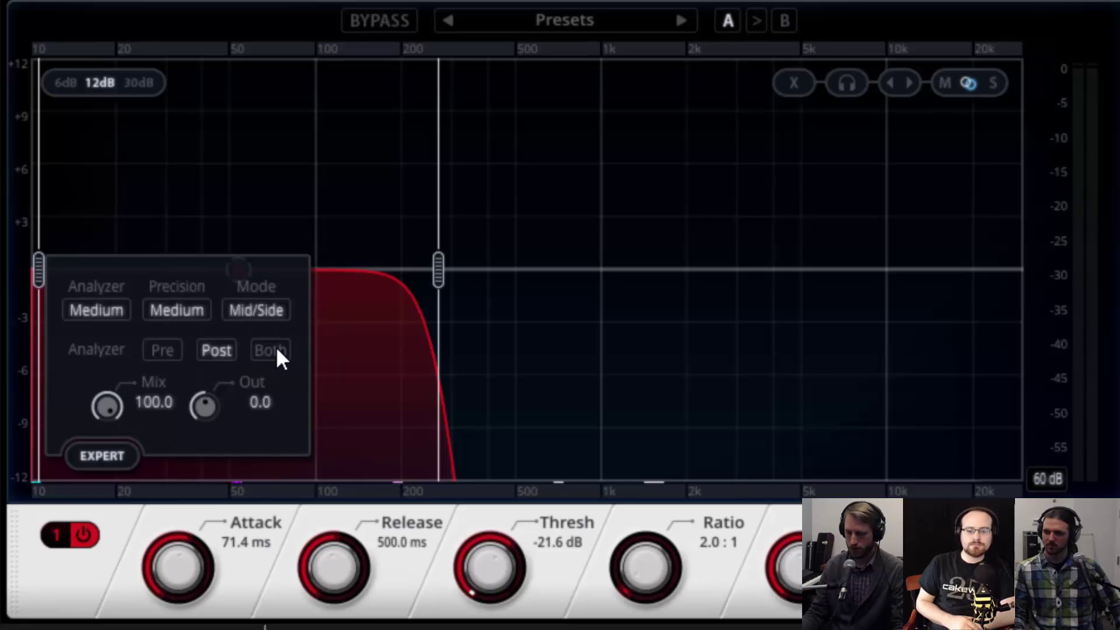
click(278, 350)
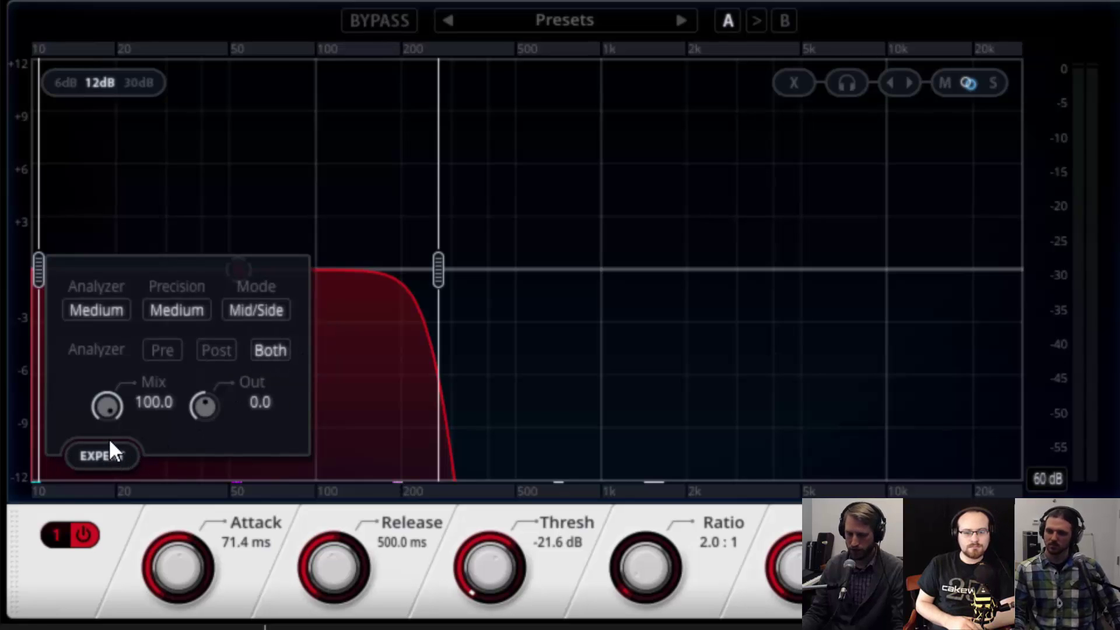
click(114, 453)
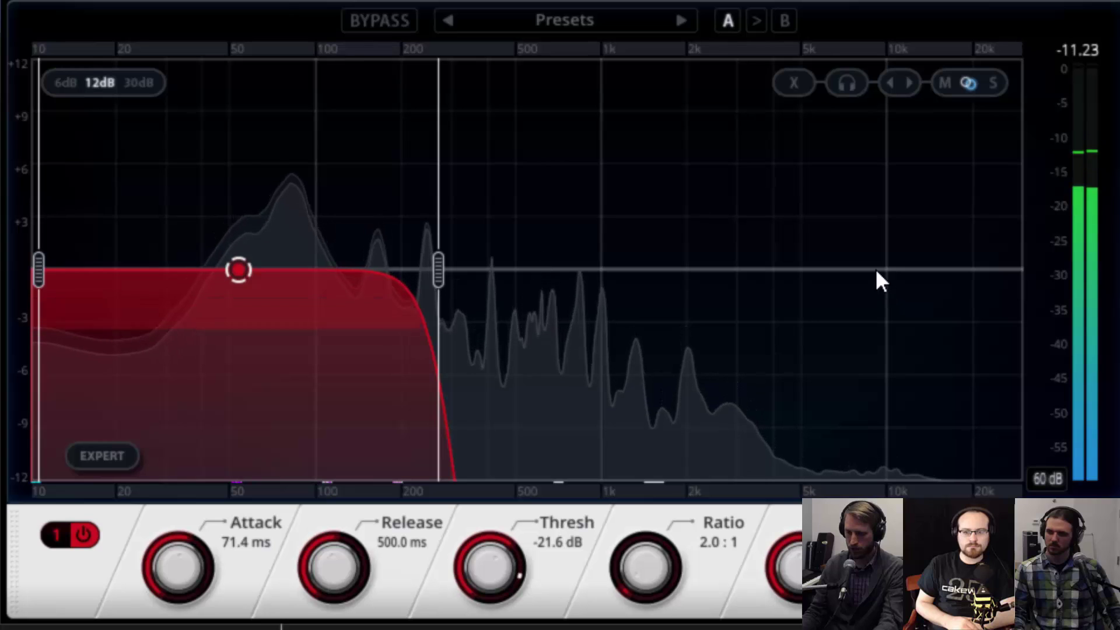
Step: Add a high compression band spanning from about 4 kHz to the top of the spectrum
click(876, 269)
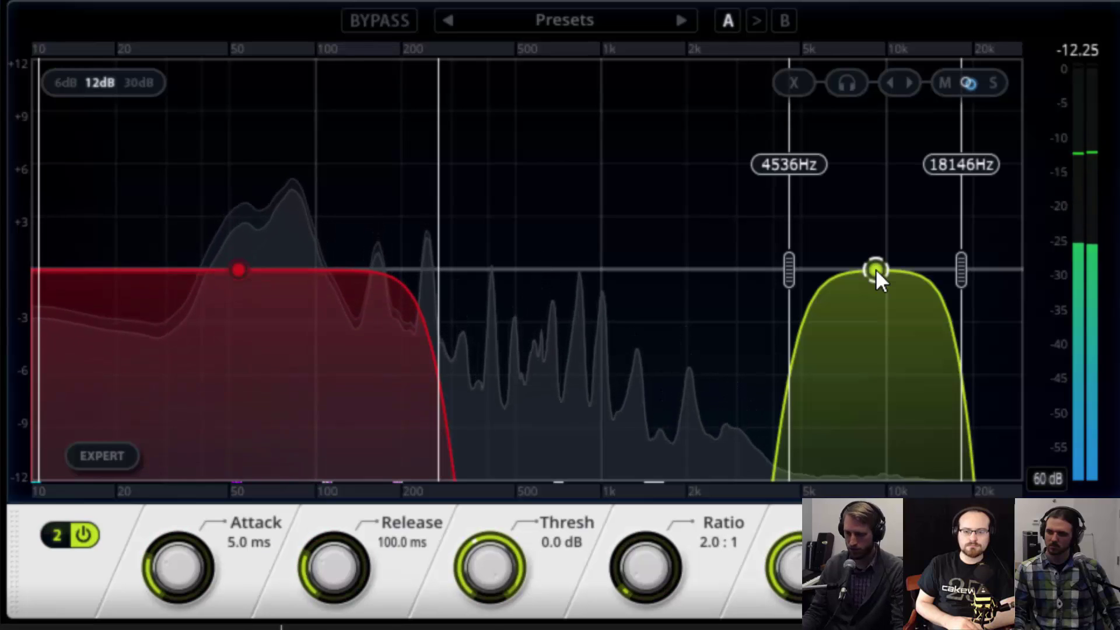
click(970, 265)
drag(969, 272, 1038, 276)
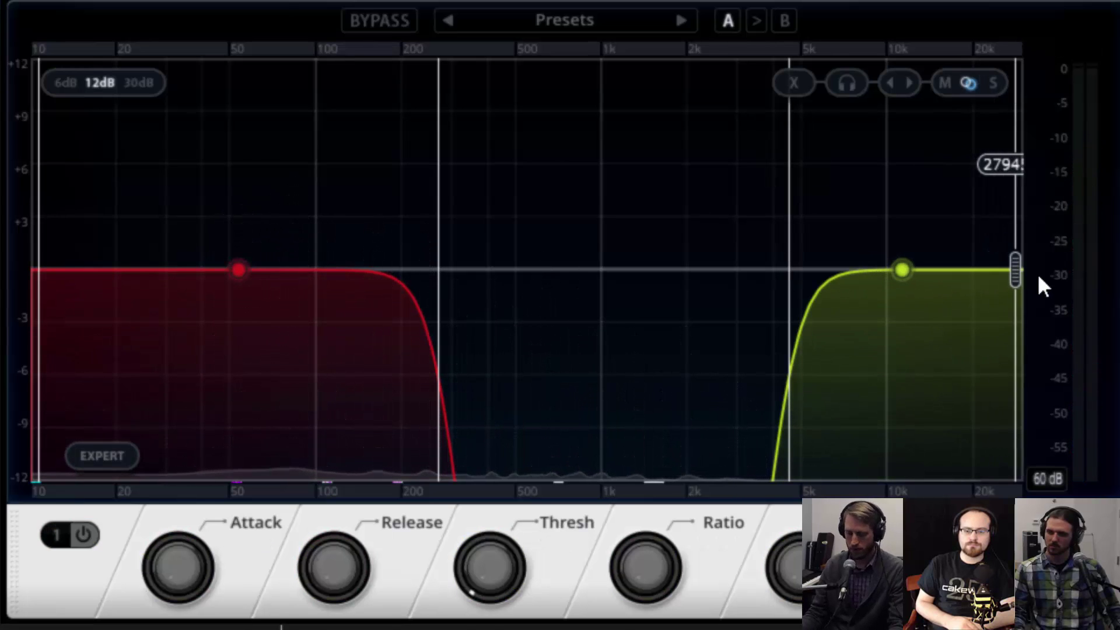
drag(789, 270, 772, 274)
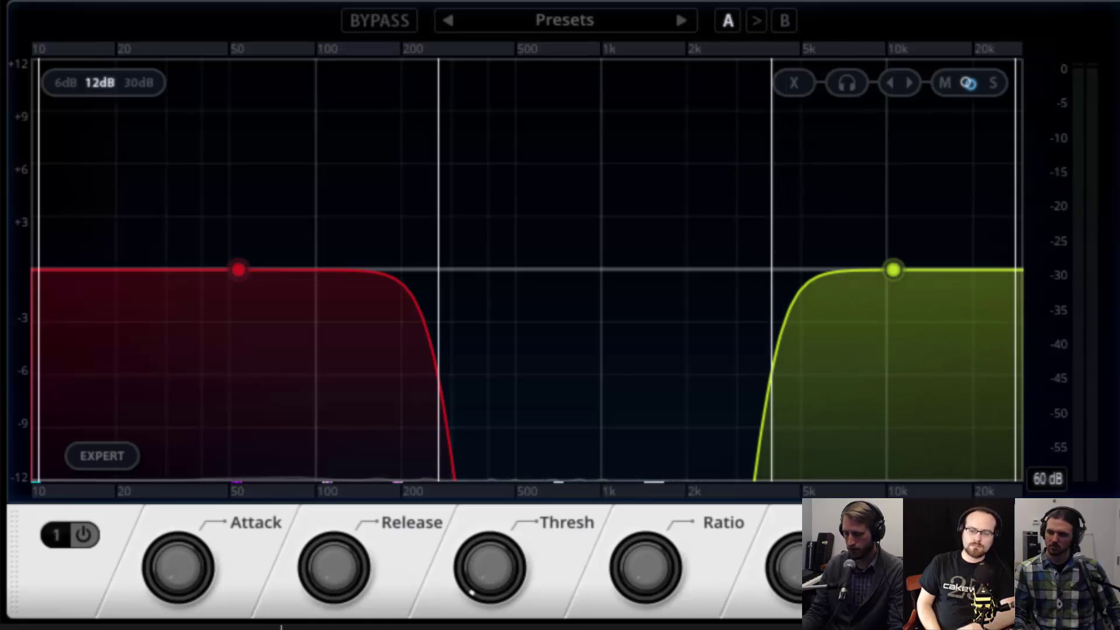
Step: Solo the high compression band and raise its lower edge to about 6.7 kHz during playback
click(832, 83)
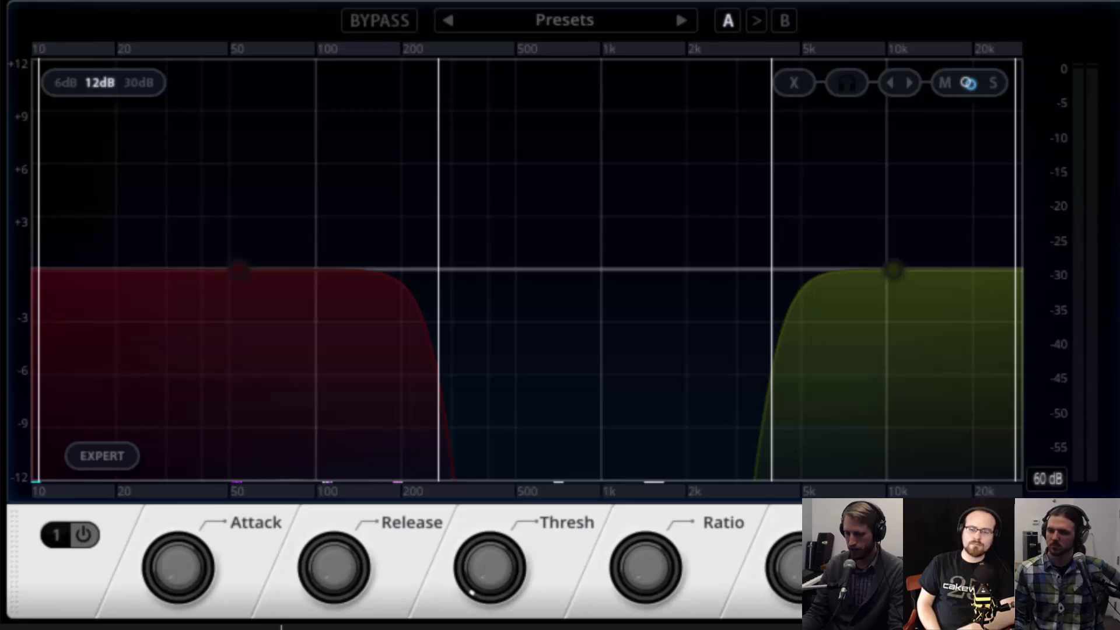
click(893, 269)
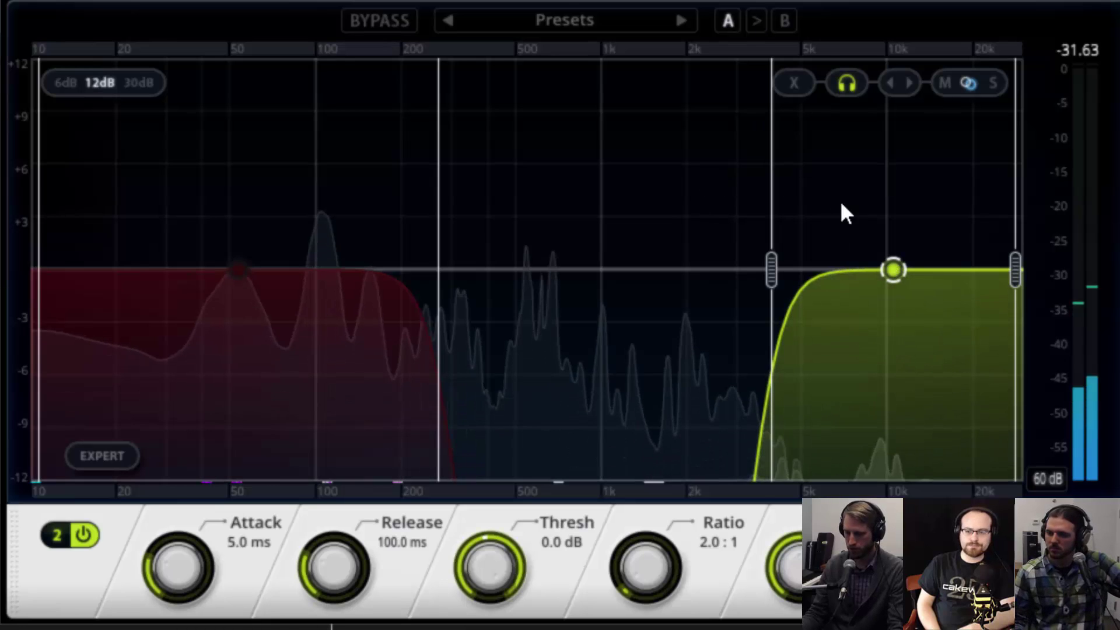
mouse_move(769, 286)
drag(764, 277, 834, 328)
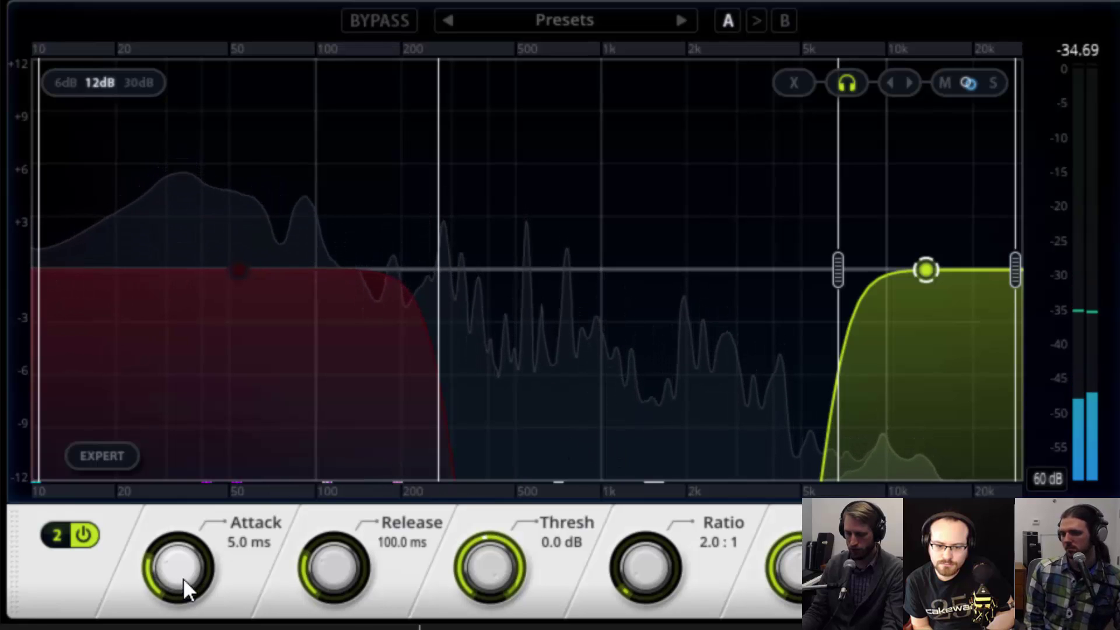
Step: Lower the threshold of the soloed high band to -40.3 dB
scroll(497, 560, down, 2)
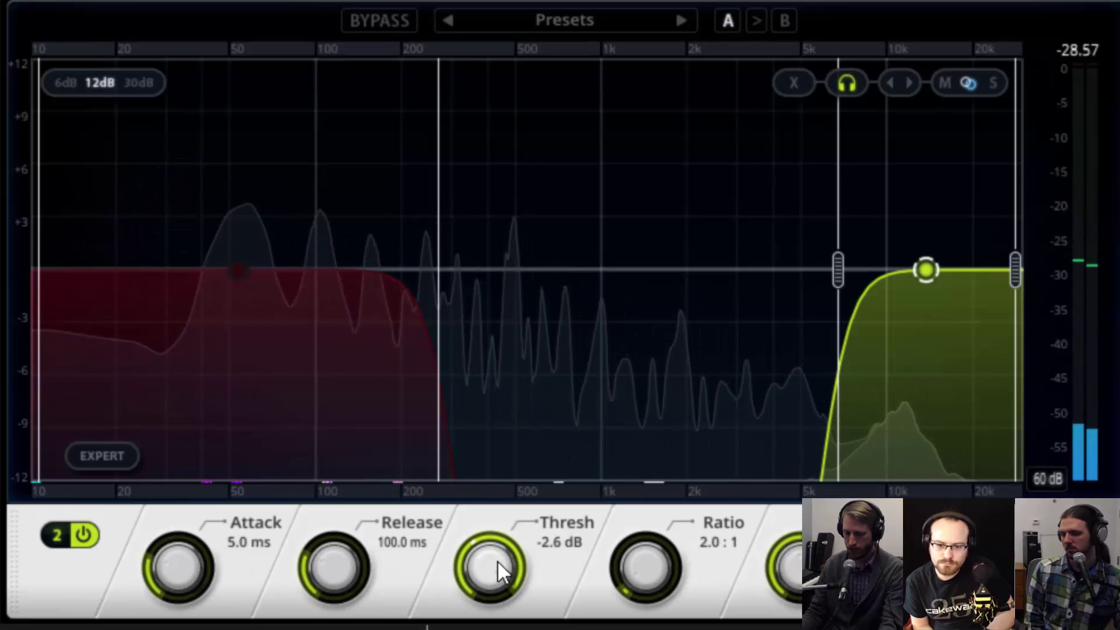
drag(495, 560, 496, 629)
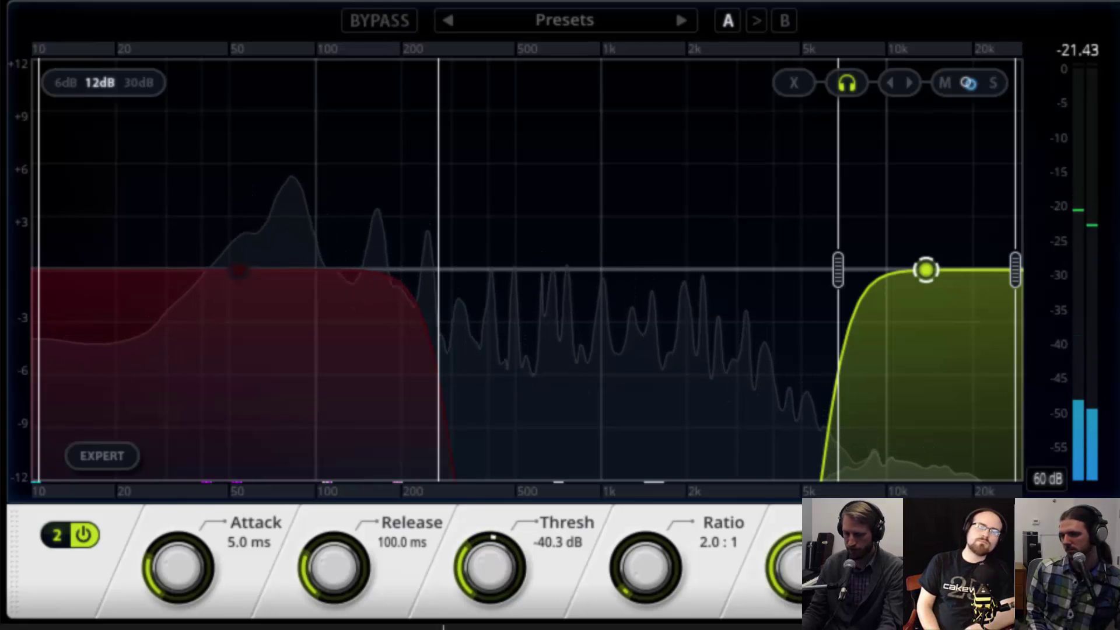
Step: Set the high band's threshold to -43.0 dB and its gain to 3.1 dB, unsolo the band and stop playback
mouse_move(488, 580)
mouse_down()
mouse_move(499, 612)
mouse_move(489, 576)
mouse_up()
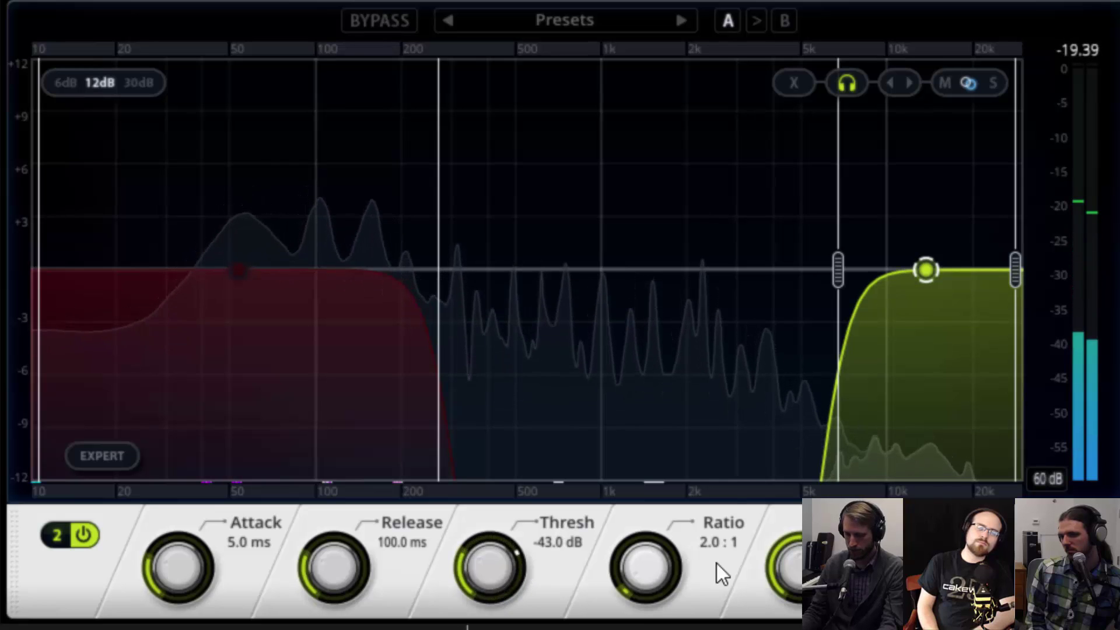
drag(816, 568, 808, 549)
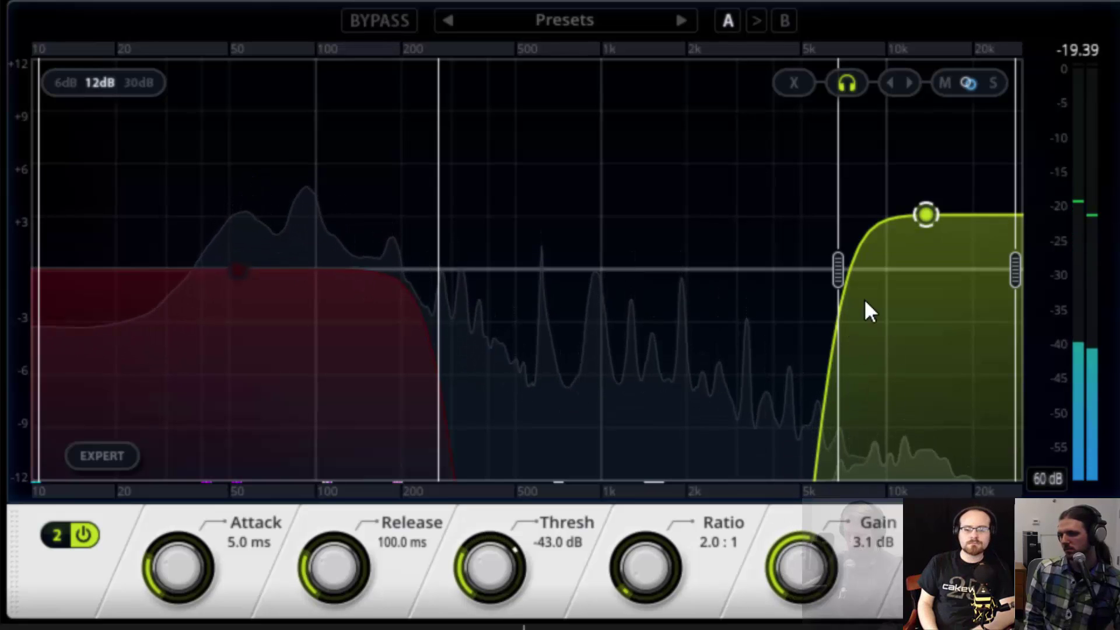
click(847, 85)
key(space)
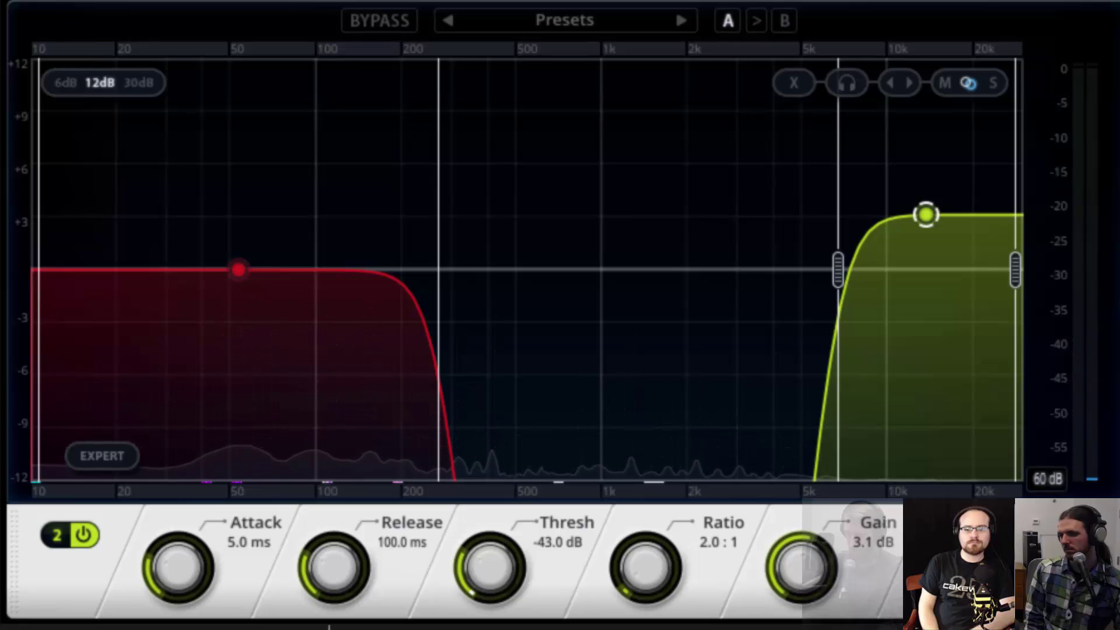
Step: Play the song and toggle the bypass of Track 1's effects rack to compare the sound with and without LP EQ and LP MB
key(space)
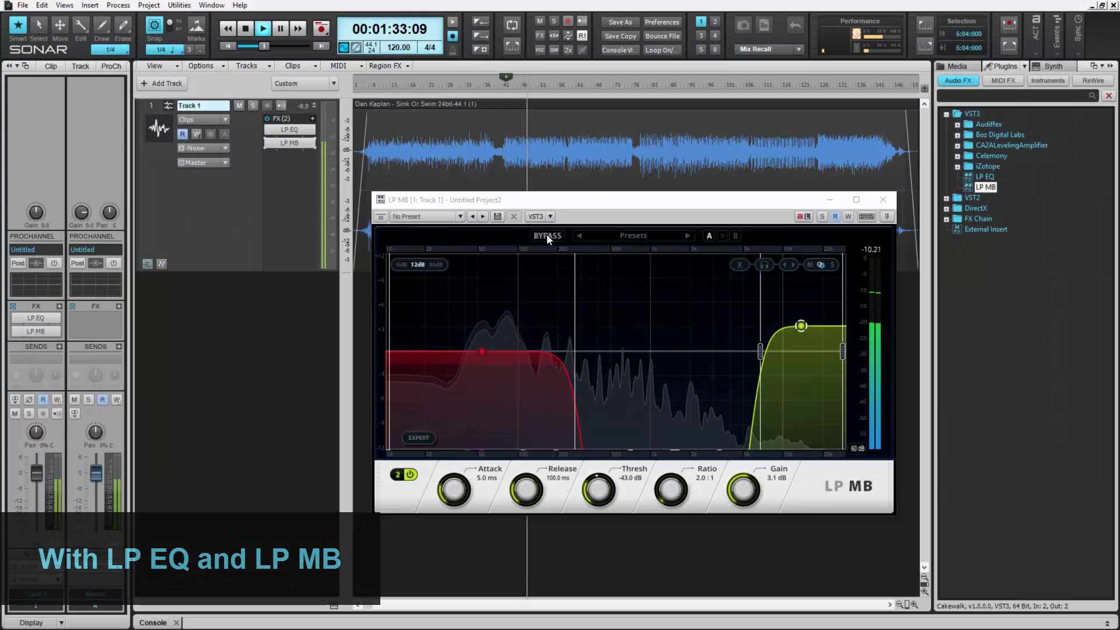
click(267, 119)
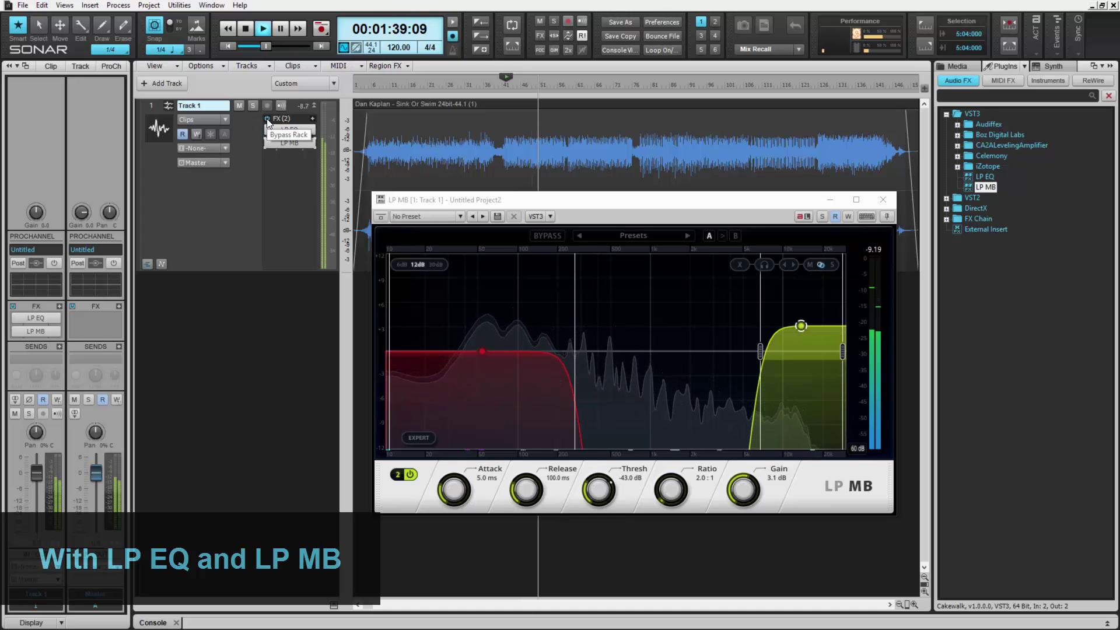
click(267, 118)
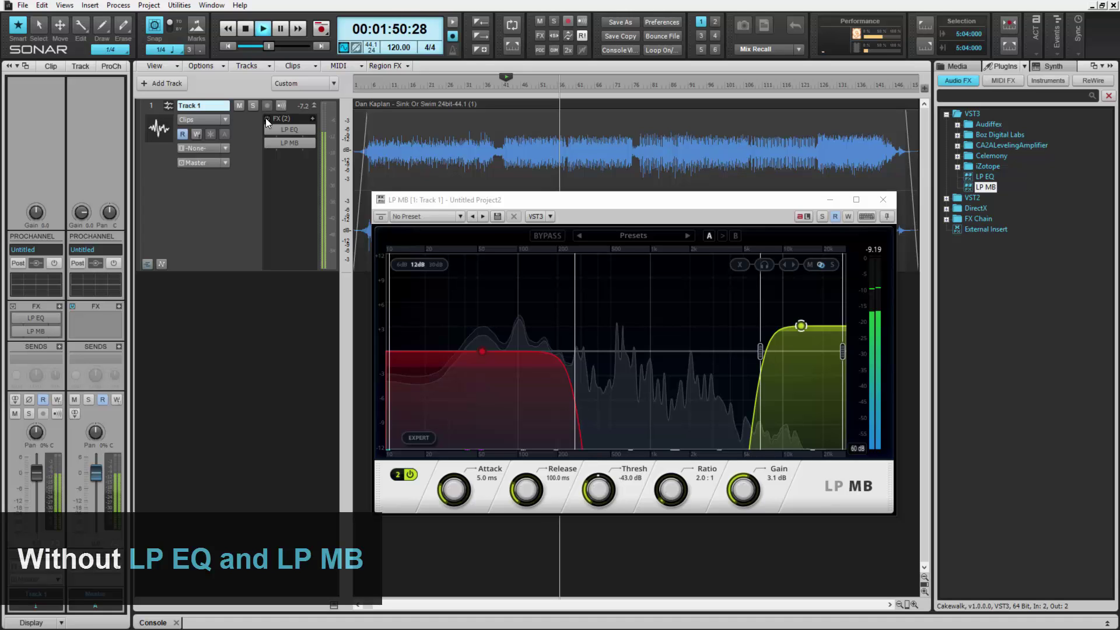
click(266, 118)
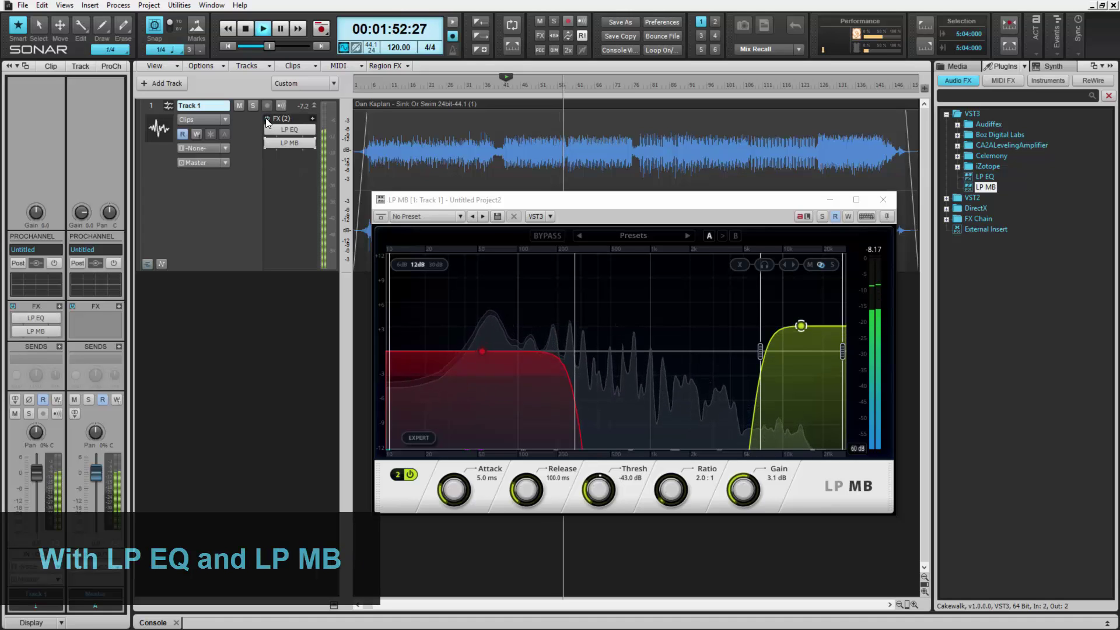